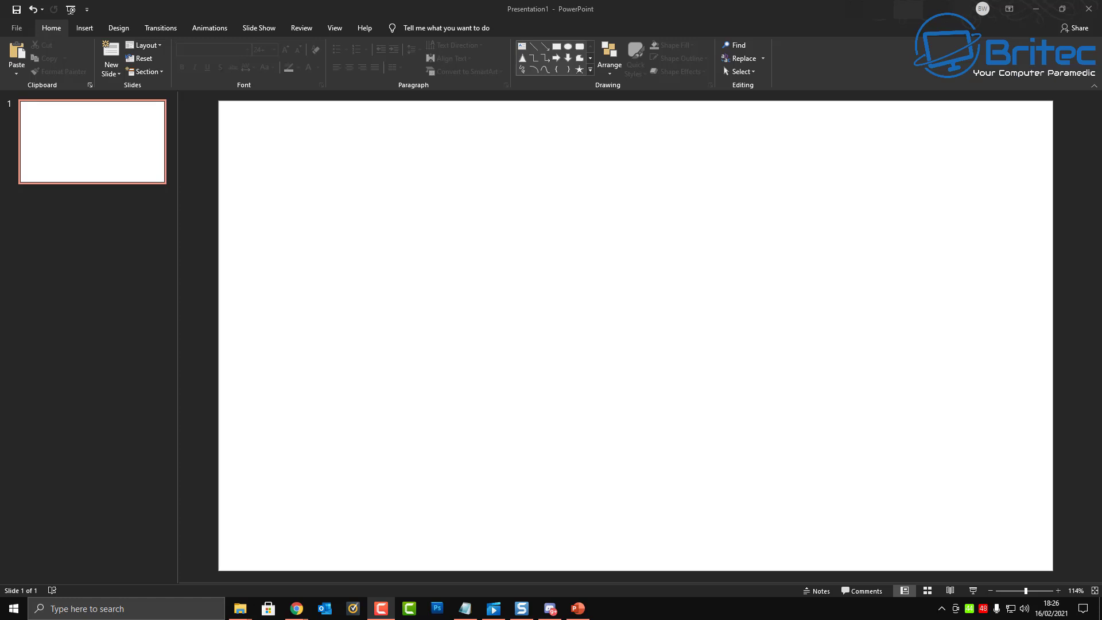
# Insert the rose picture on the blank slide and enlarge it to 33.87 cm wide so it fills the slide.
pyautogui.moveTo(1101, 284); pyautogui.dragTo(568, 303)
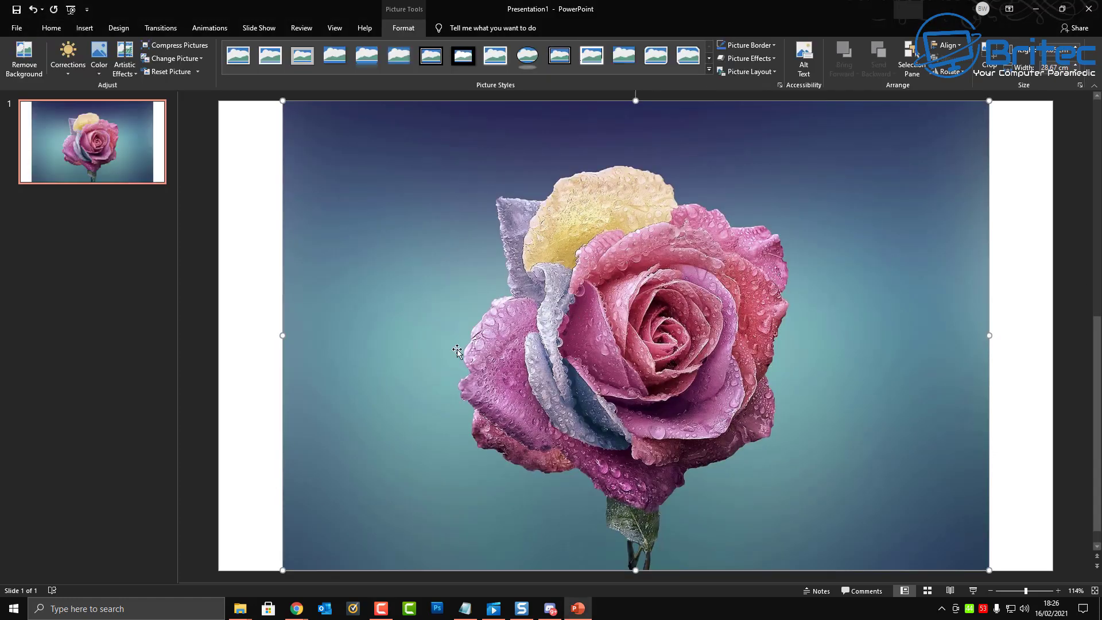
pyautogui.moveTo(370, 326); pyautogui.dragTo(307, 294)
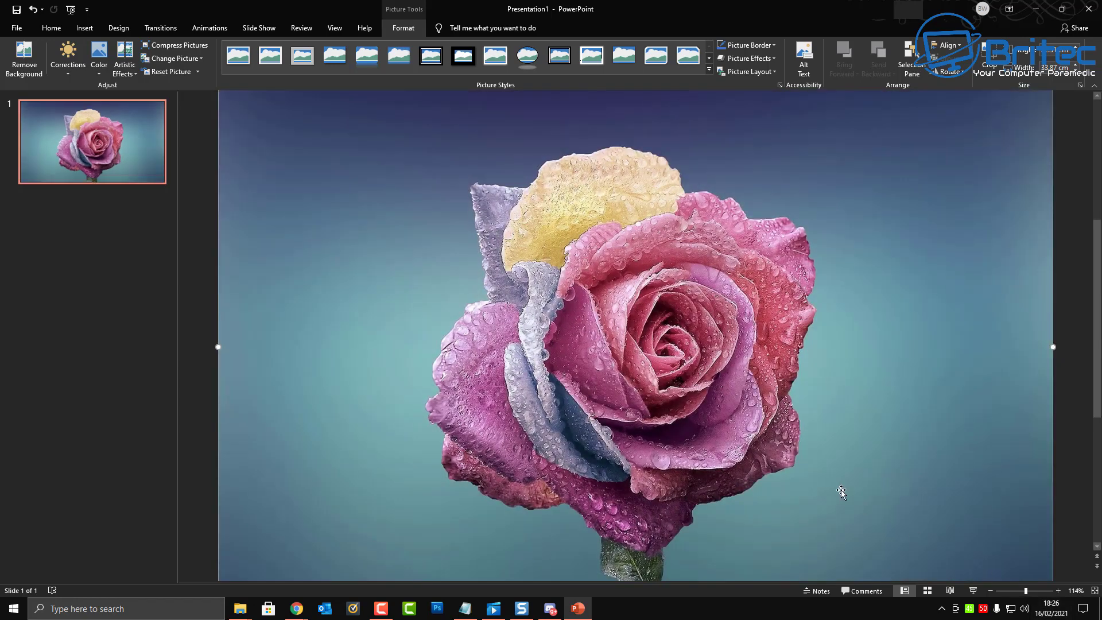
pyautogui.moveTo(837, 492); pyautogui.dragTo(836, 434)
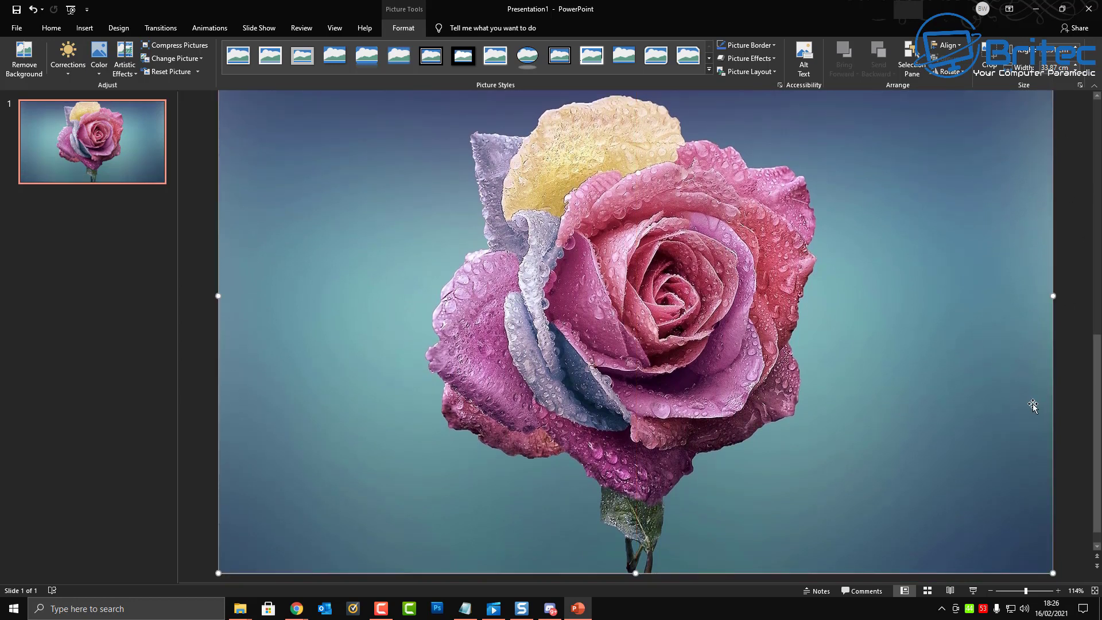
pyautogui.scroll(3, 1032, 405)
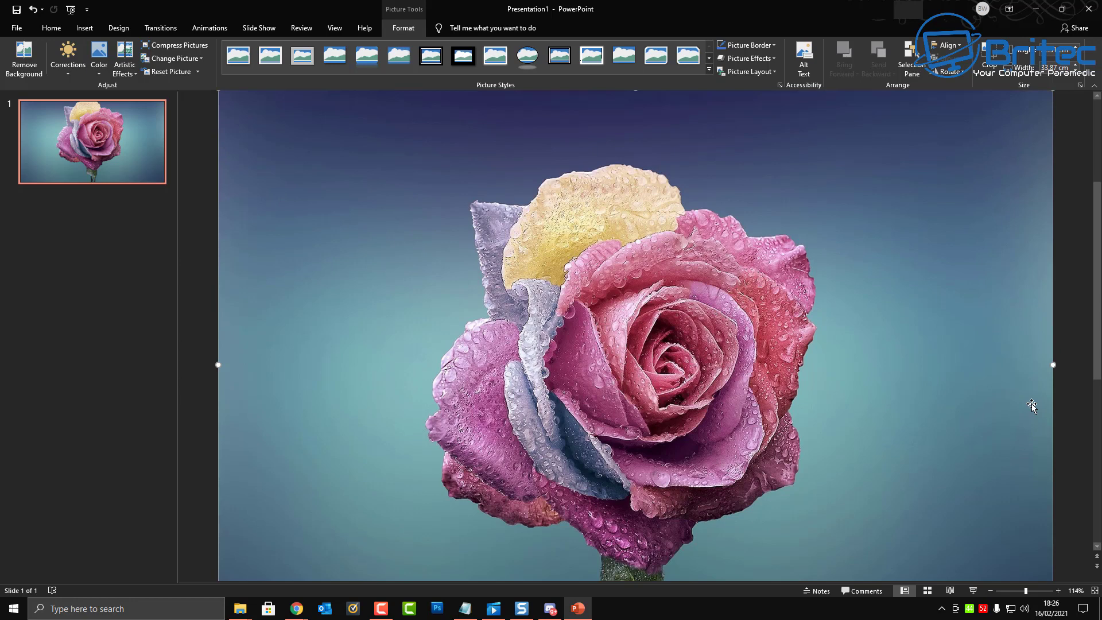
pyautogui.scroll(-3, 1032, 405)
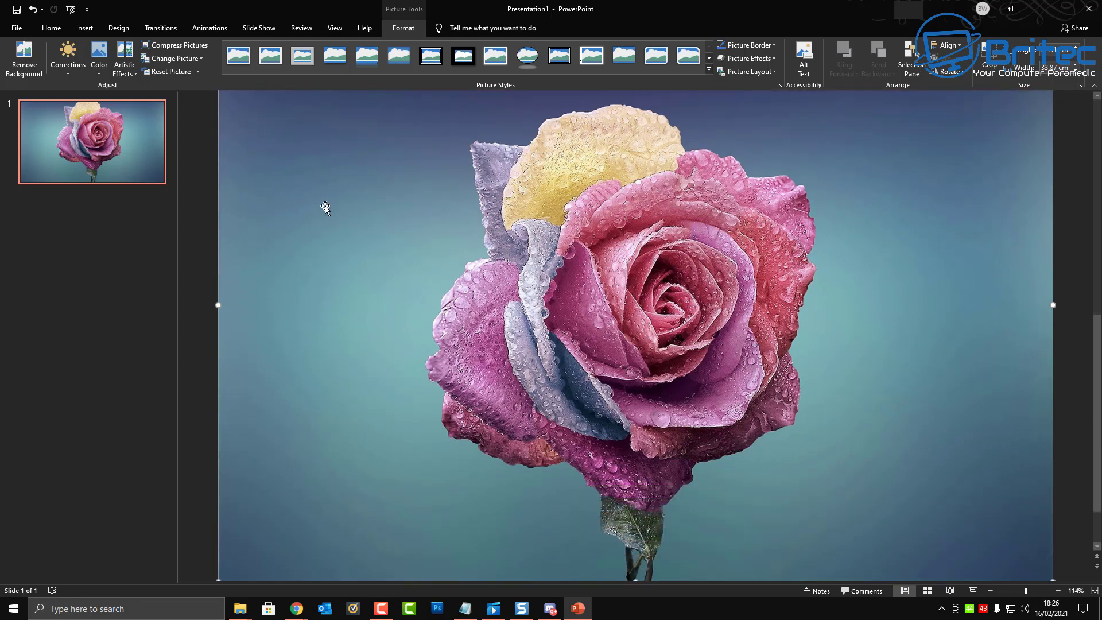
pyautogui.scroll(-1, 819, 468)
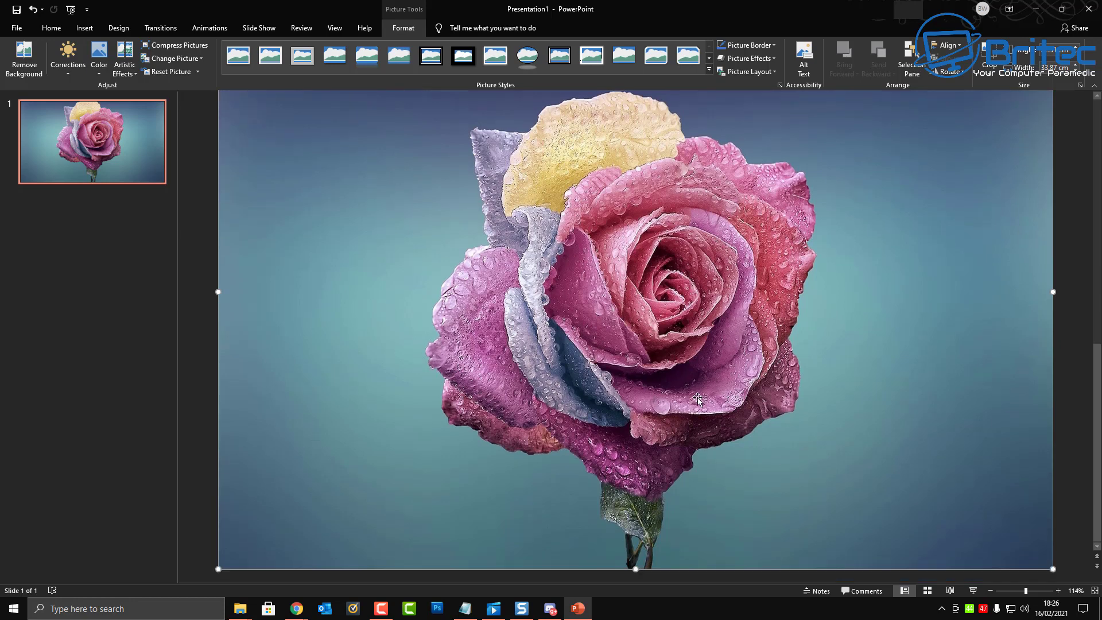
pyautogui.scroll(1, 698, 400)
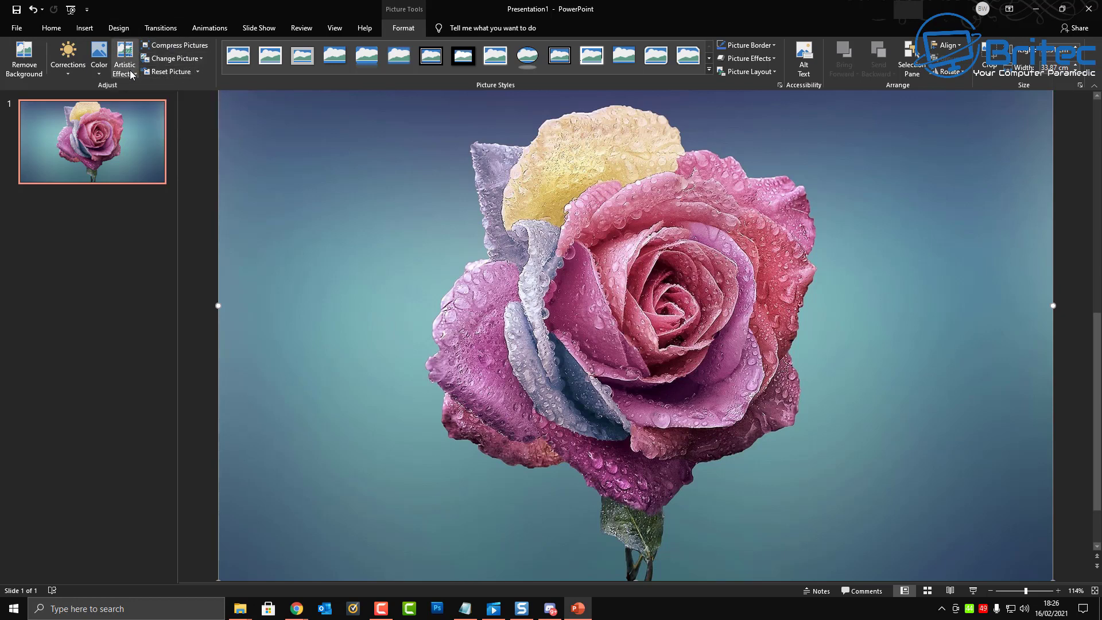
pyautogui.click(70, 68)
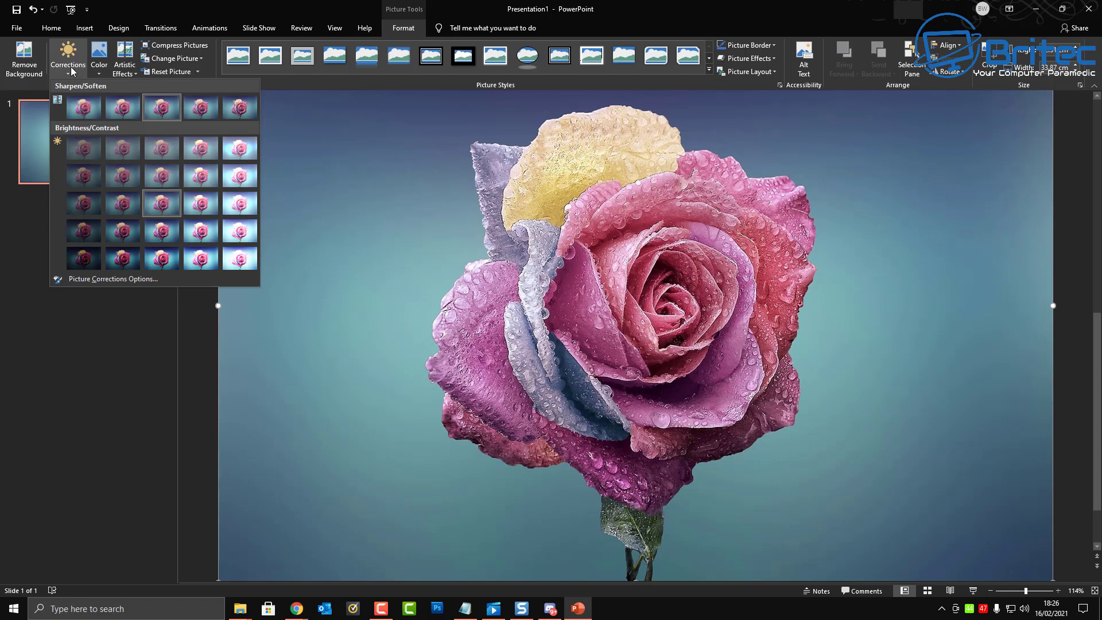
pyautogui.click(101, 69)
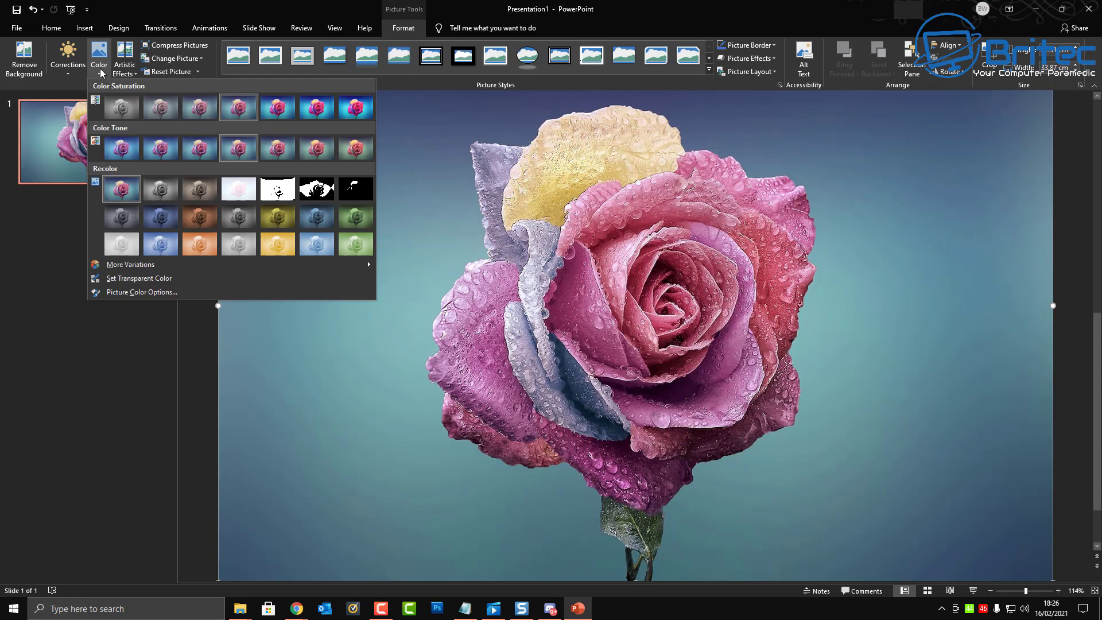
# Remove the rose picture's background, marking the leaf and stem as areas to keep, and keep the changes.
pyautogui.click(21, 55)
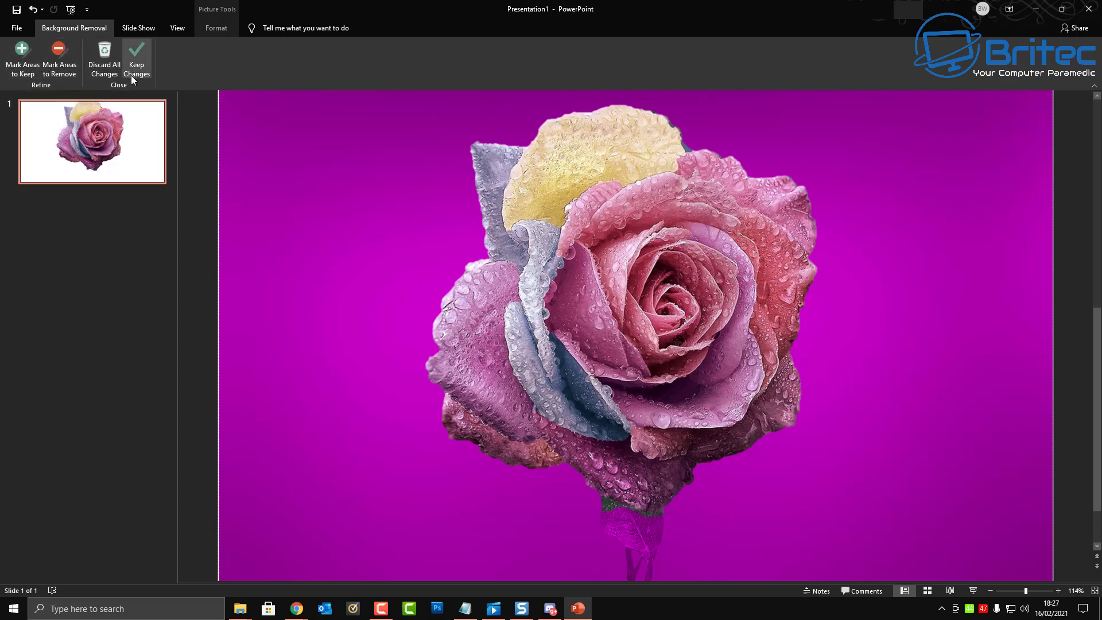
pyautogui.click(23, 57)
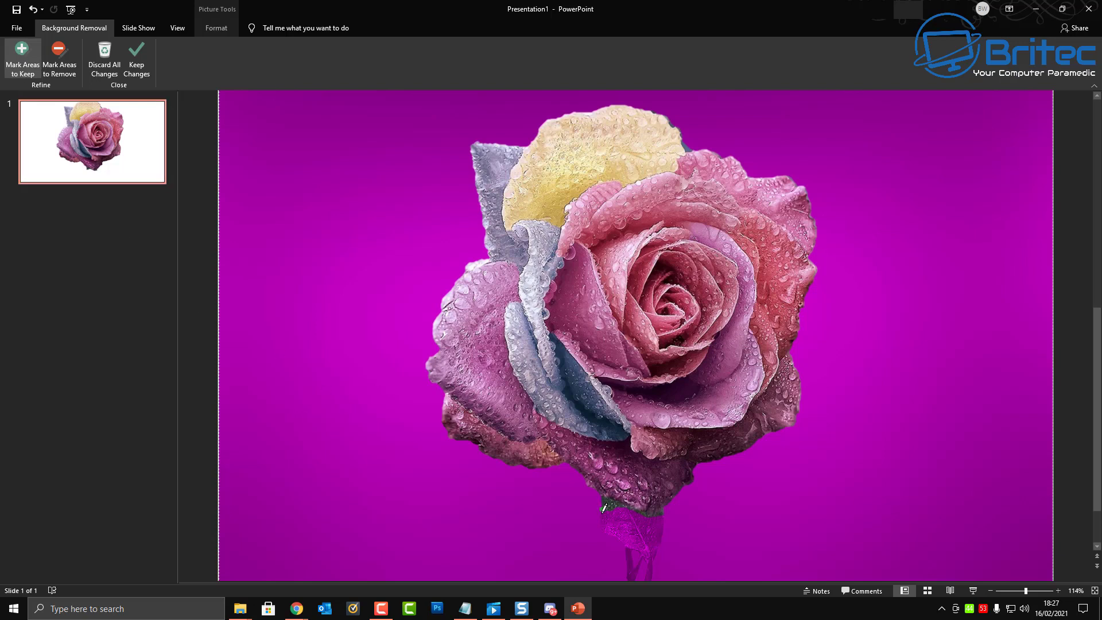
pyautogui.moveTo(605, 508)
pyautogui.mouseDown()
pyautogui.moveTo(600, 527)
pyautogui.moveTo(620, 539)
pyautogui.moveTo(660, 537)
pyautogui.moveTo(666, 505)
pyautogui.moveTo(603, 509)
pyautogui.mouseUp()
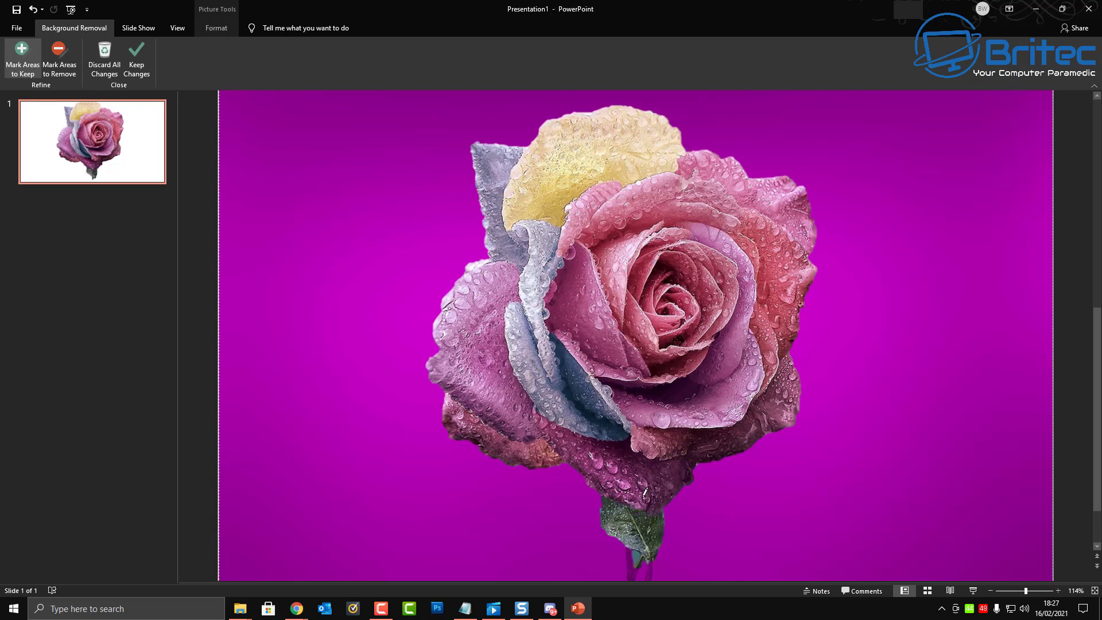
pyautogui.moveTo(628, 548)
pyautogui.mouseDown()
pyautogui.moveTo(626, 577)
pyautogui.moveTo(658, 566)
pyautogui.moveTo(643, 536)
pyautogui.moveTo(630, 537)
pyautogui.mouseUp()
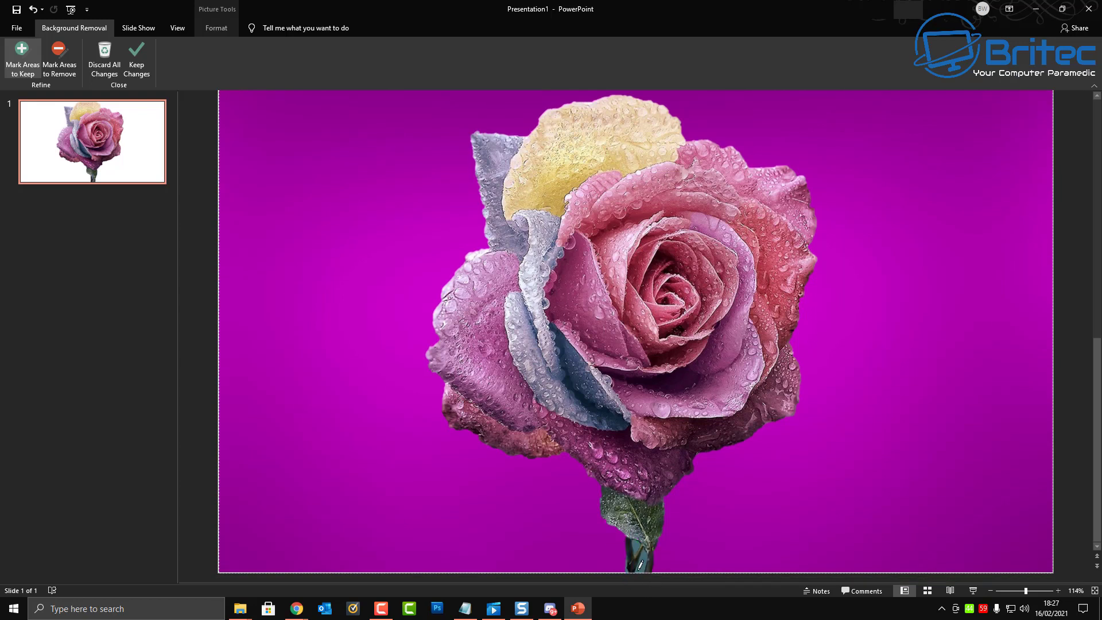
pyautogui.click(604, 522)
pyautogui.click(136, 61)
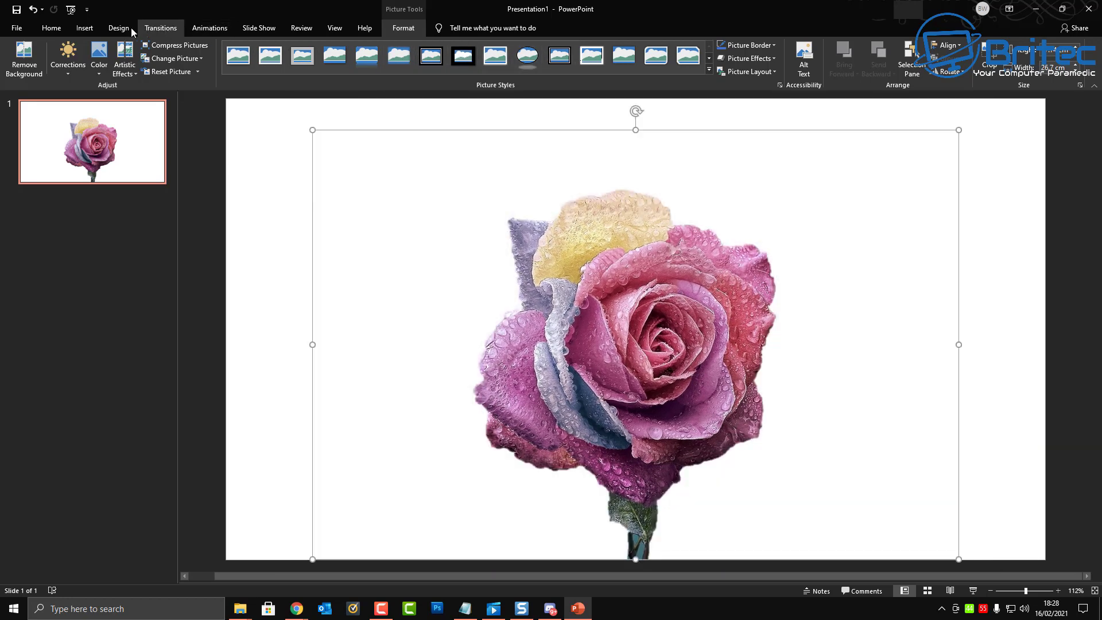
# Try the light From Bottom Left Corner gradient as the fill behind the rose, and undo it.
pyautogui.click(55, 29)
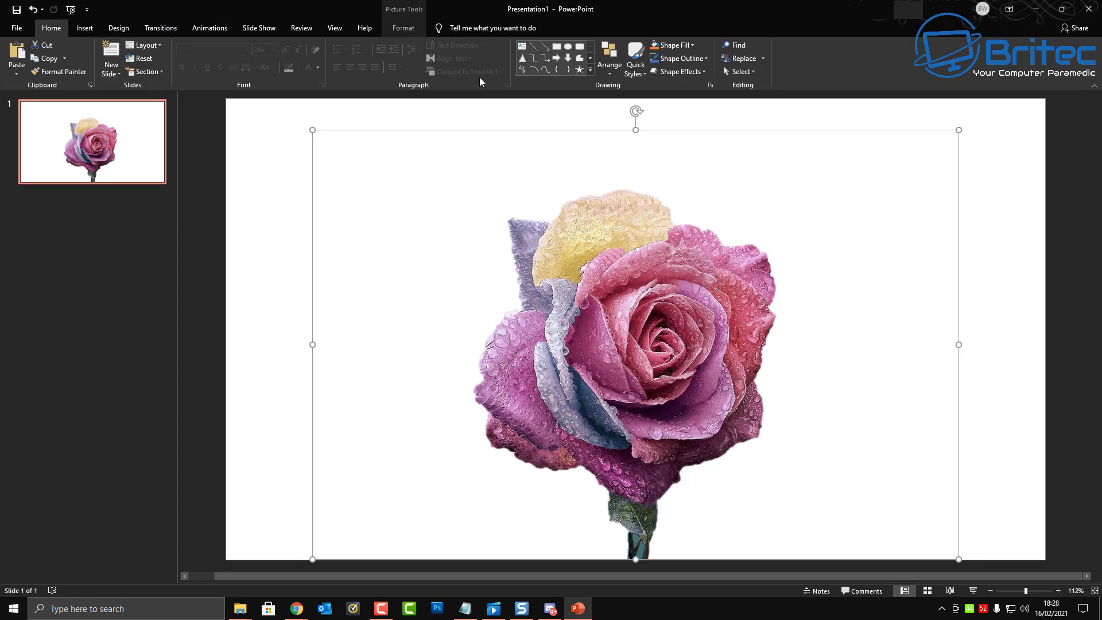
pyautogui.click(693, 45)
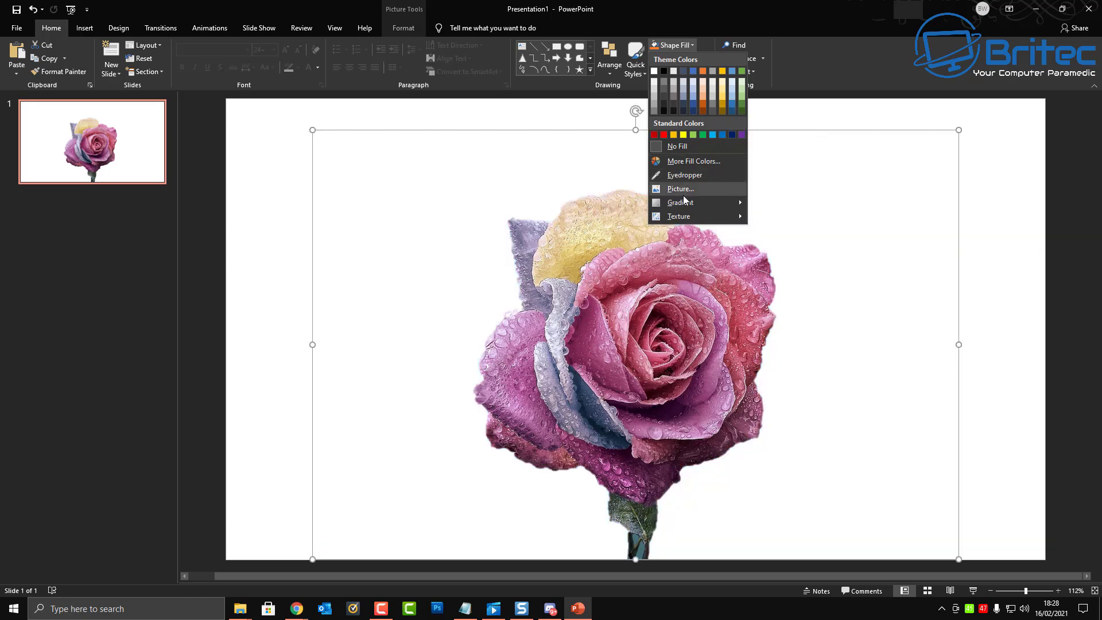
pyautogui.moveTo(697, 204)
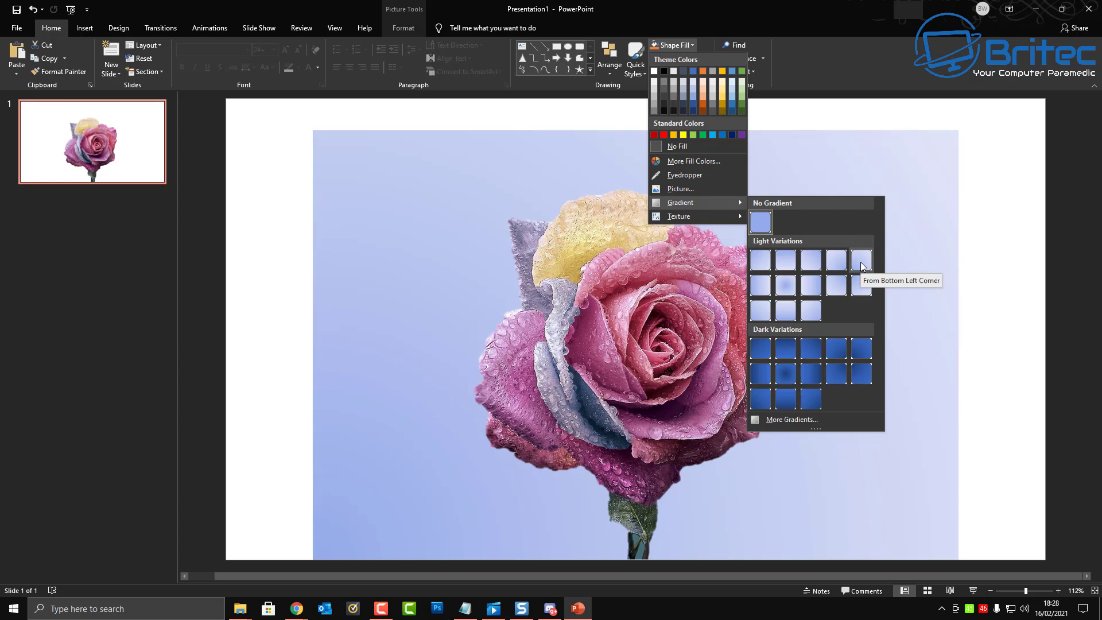
pyautogui.click(860, 262)
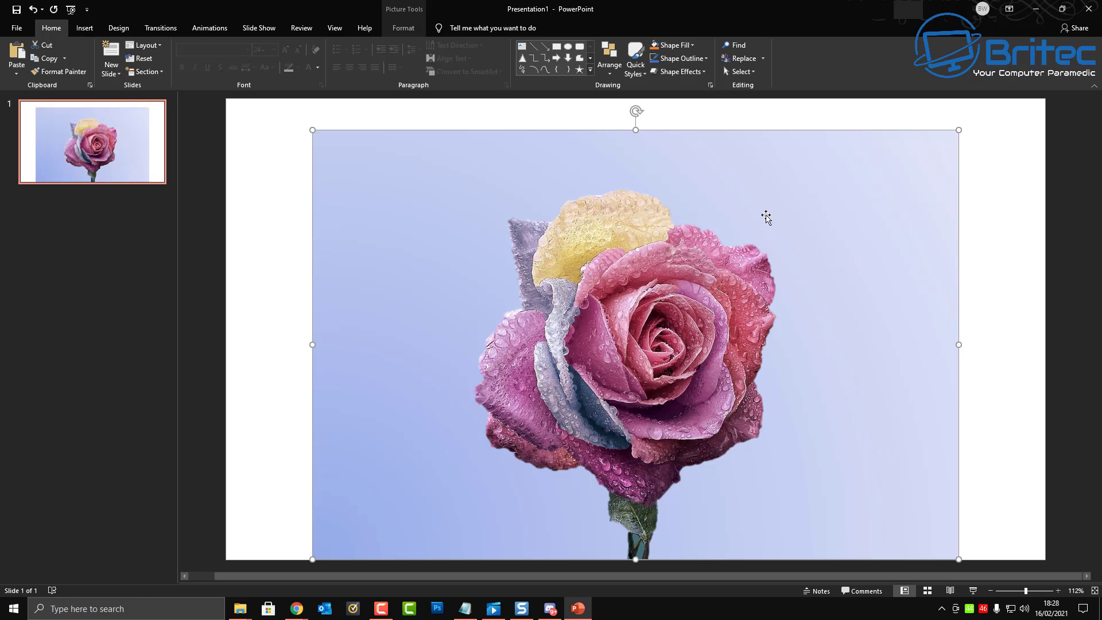
pyautogui.click(693, 45)
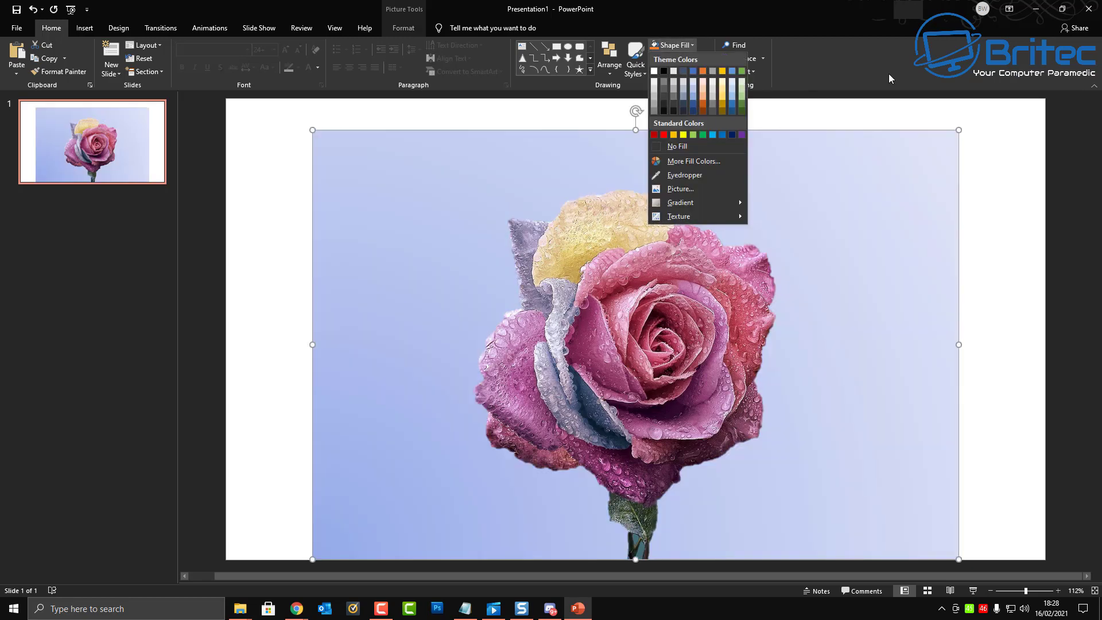
pyautogui.click(885, 71)
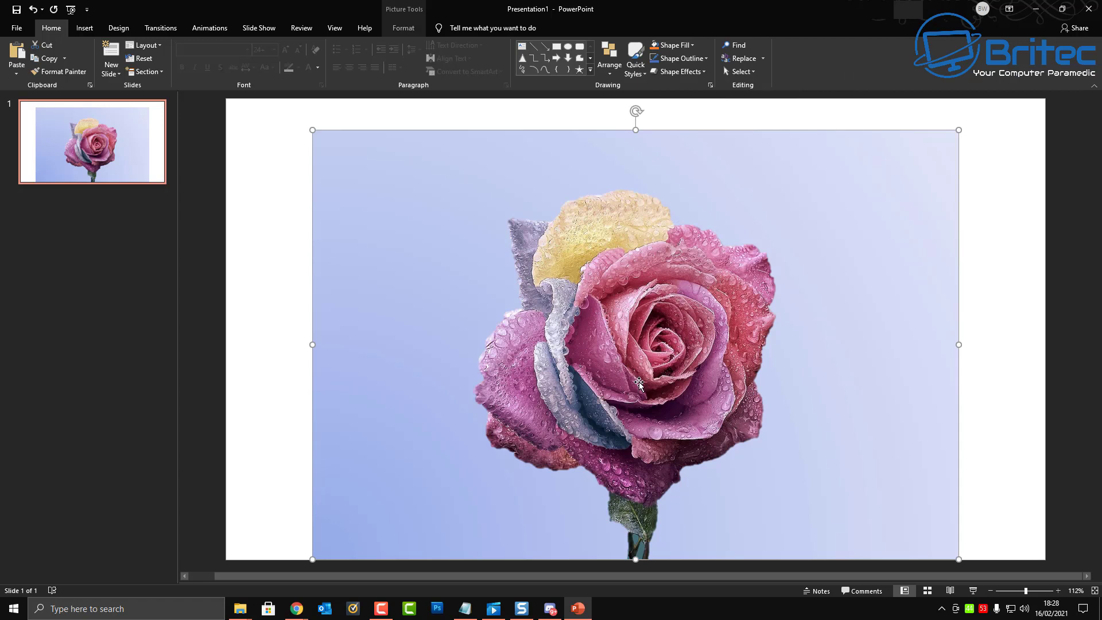
pyautogui.click(34, 9)
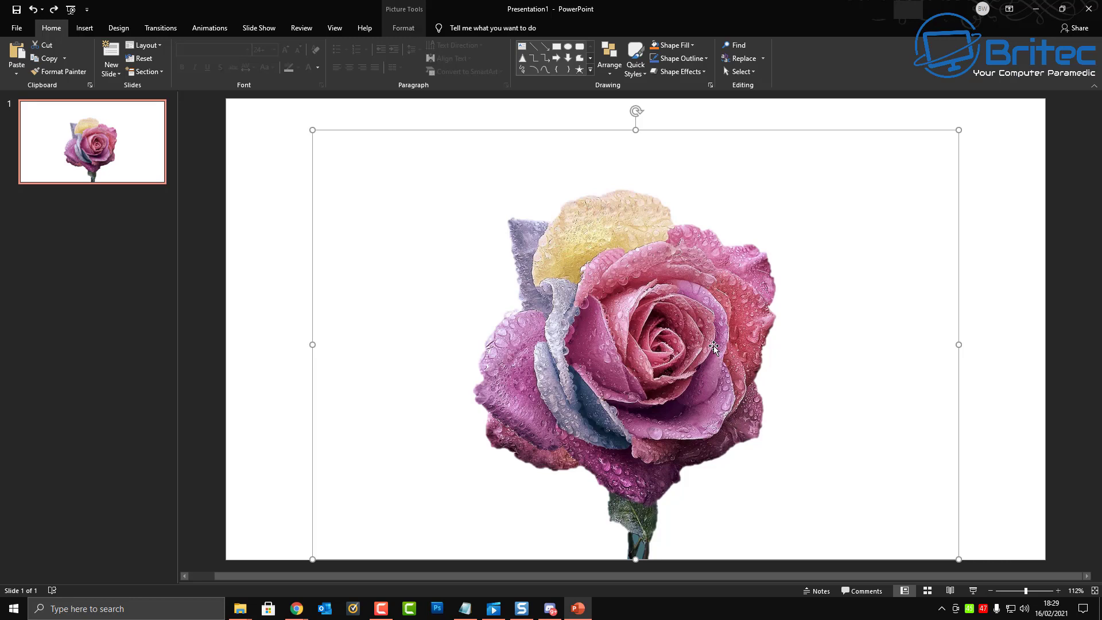
# Delete the rose picture from the slide and insert the pink dahlia picture in its place.
pyautogui.press('Delete')
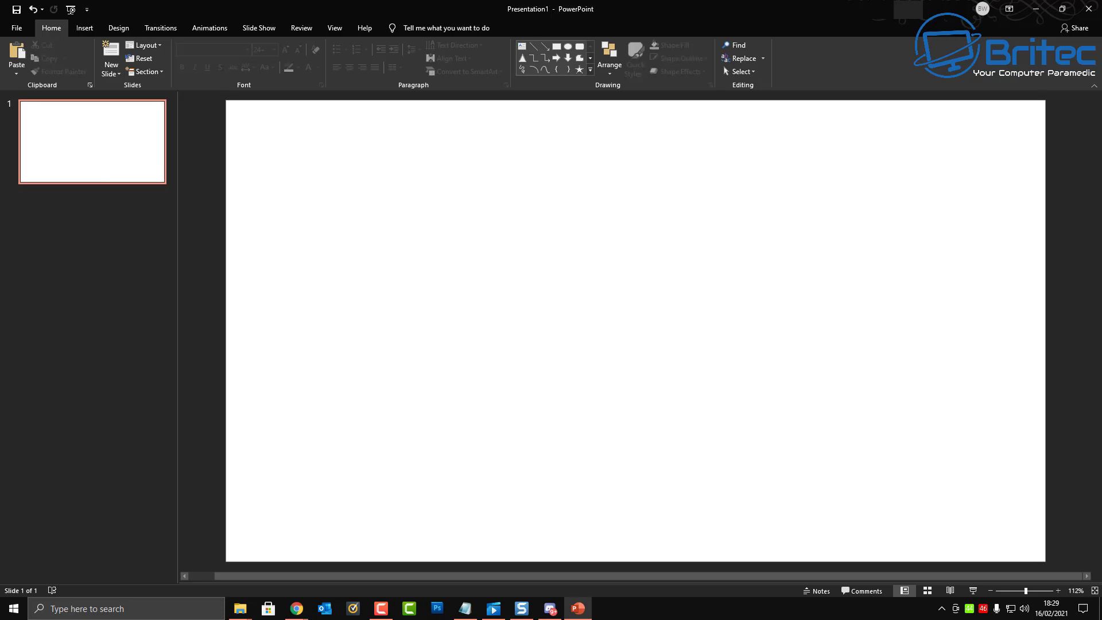
pyautogui.hotkey('ctrl', 'v')
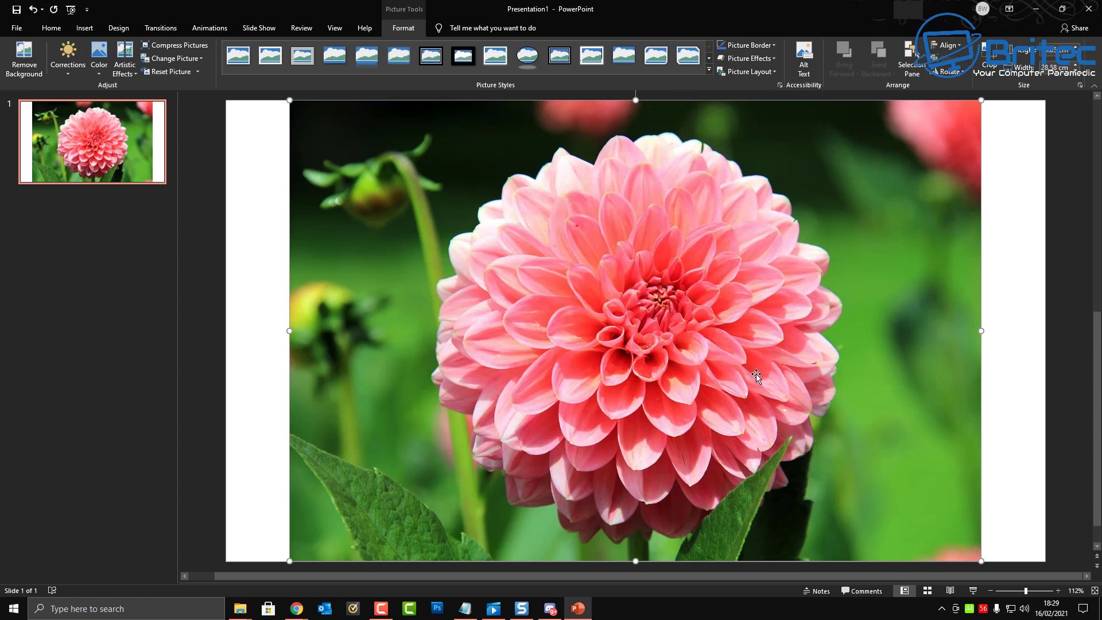
# Enlarge the dahlia picture to 33.87 cm wide and align it with the slide's side edges so it covers the slide.
pyautogui.moveTo(695, 325); pyautogui.dragTo(631, 286)
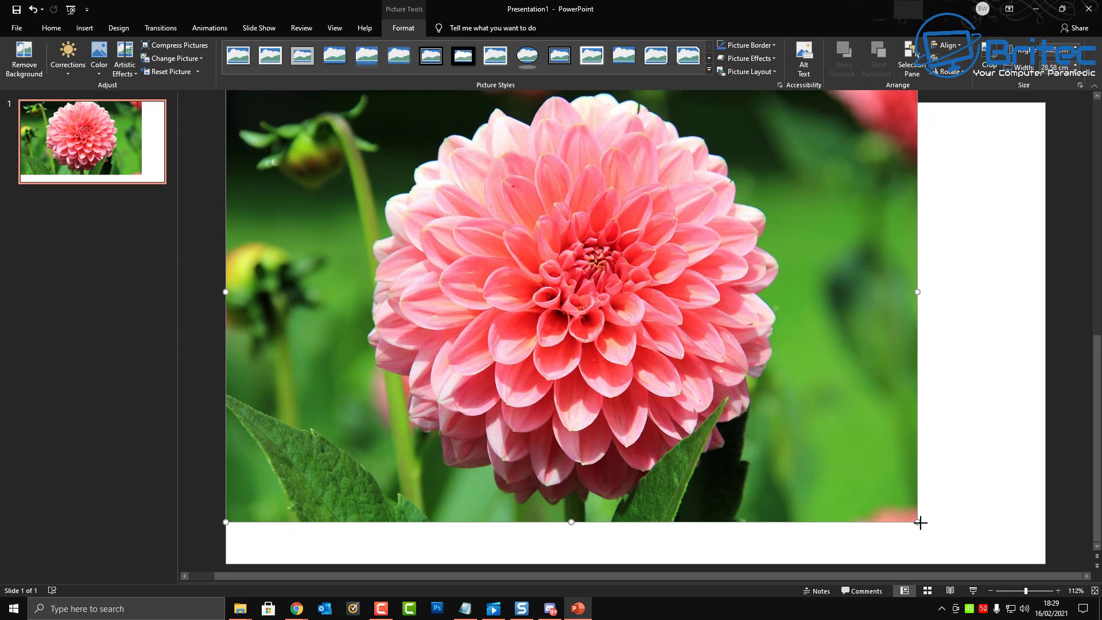
pyautogui.moveTo(920, 523); pyautogui.dragTo(1046, 573)
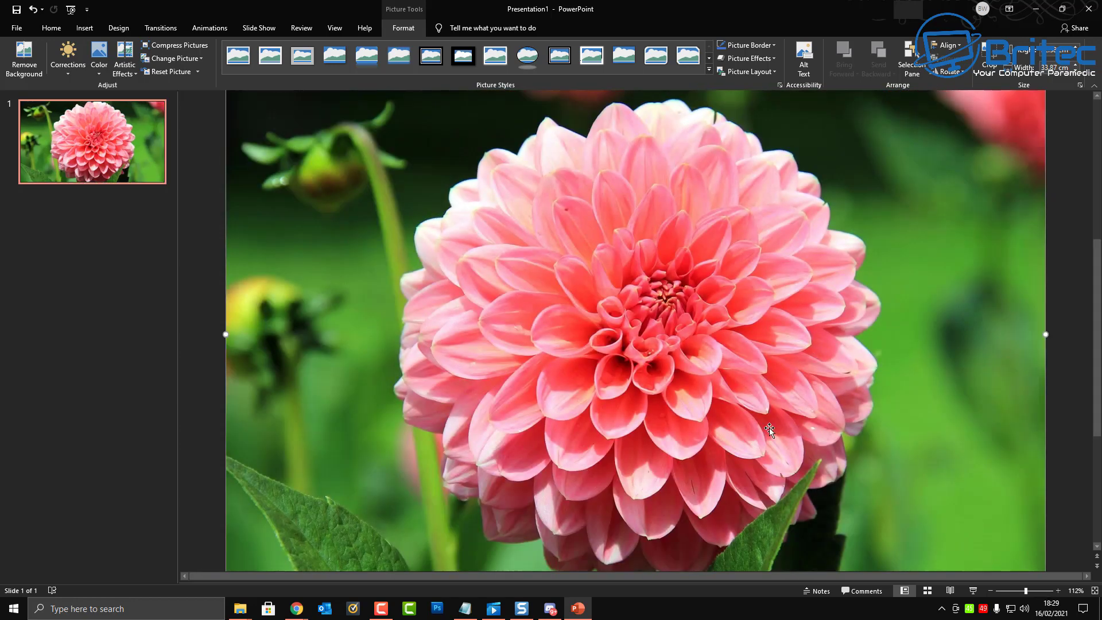
pyautogui.moveTo(770, 429); pyautogui.dragTo(763, 386)
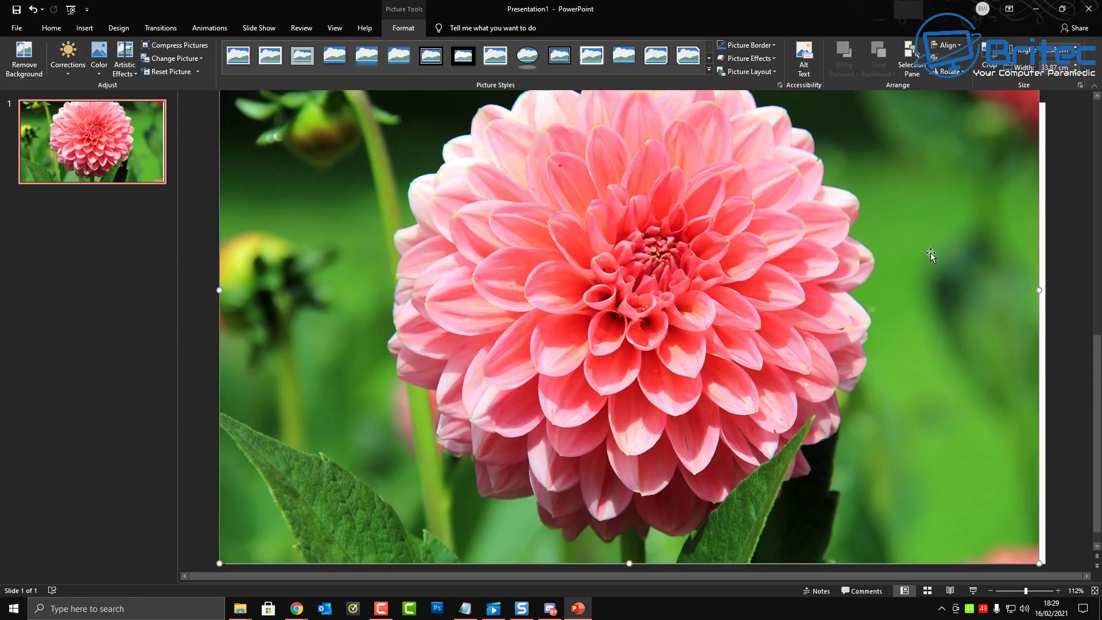
pyautogui.moveTo(910, 251); pyautogui.dragTo(917, 251)
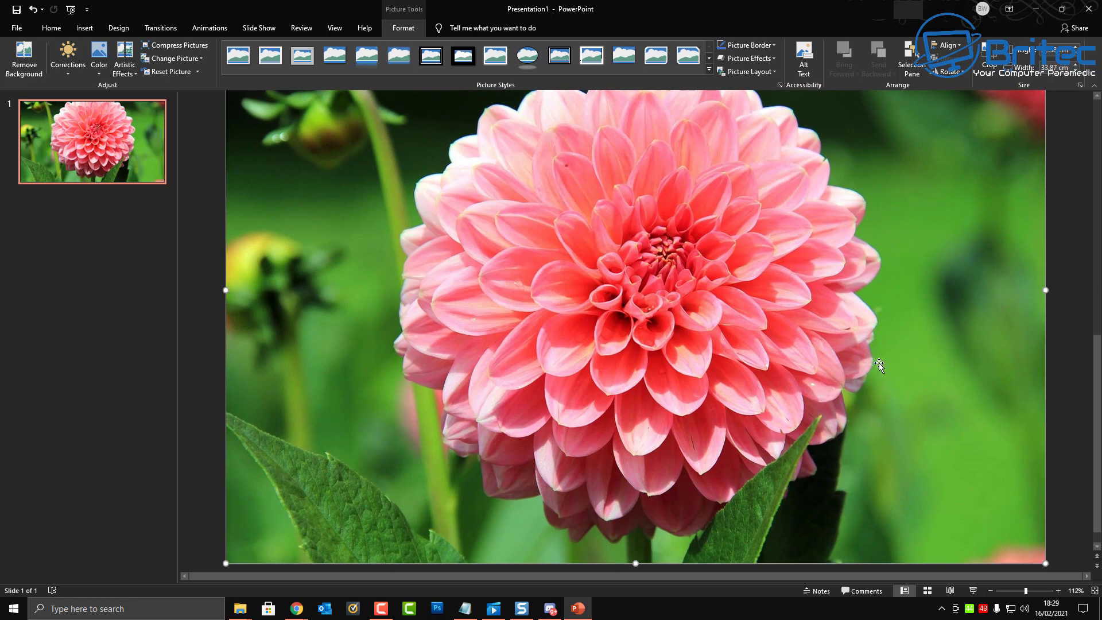
pyautogui.scroll(3, 880, 361)
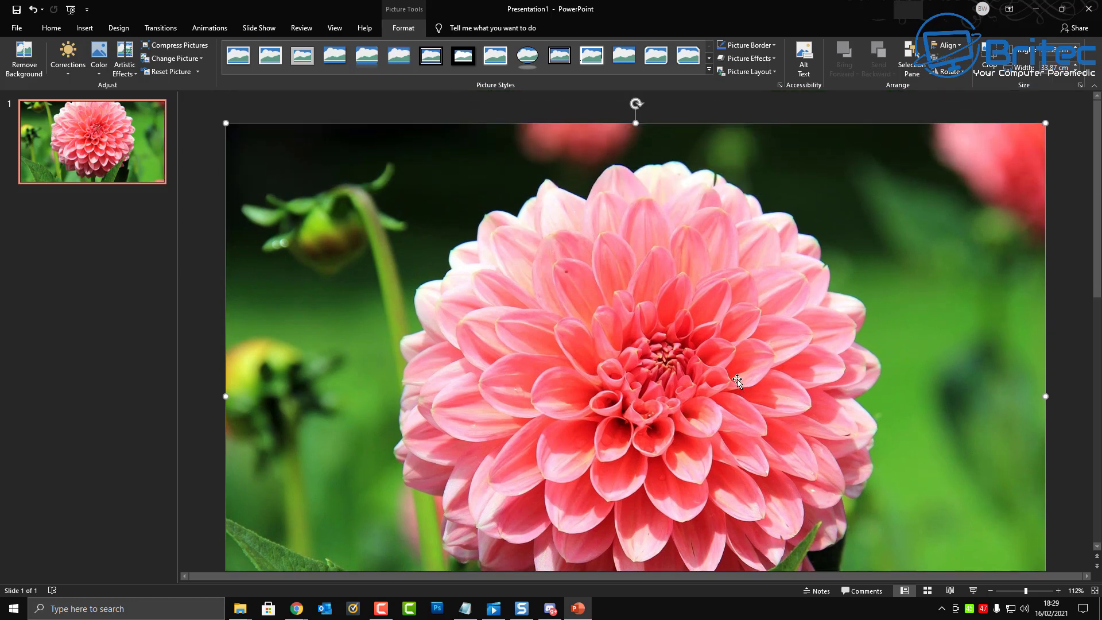
pyautogui.scroll(-1, 735, 379)
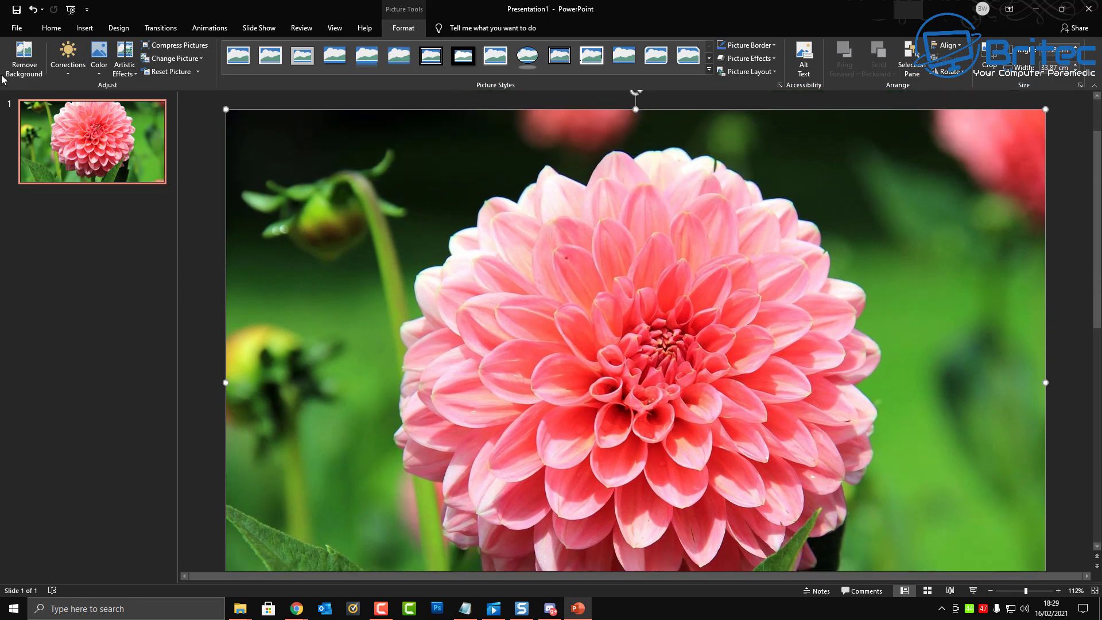
pyautogui.scroll(-1, 453, 208)
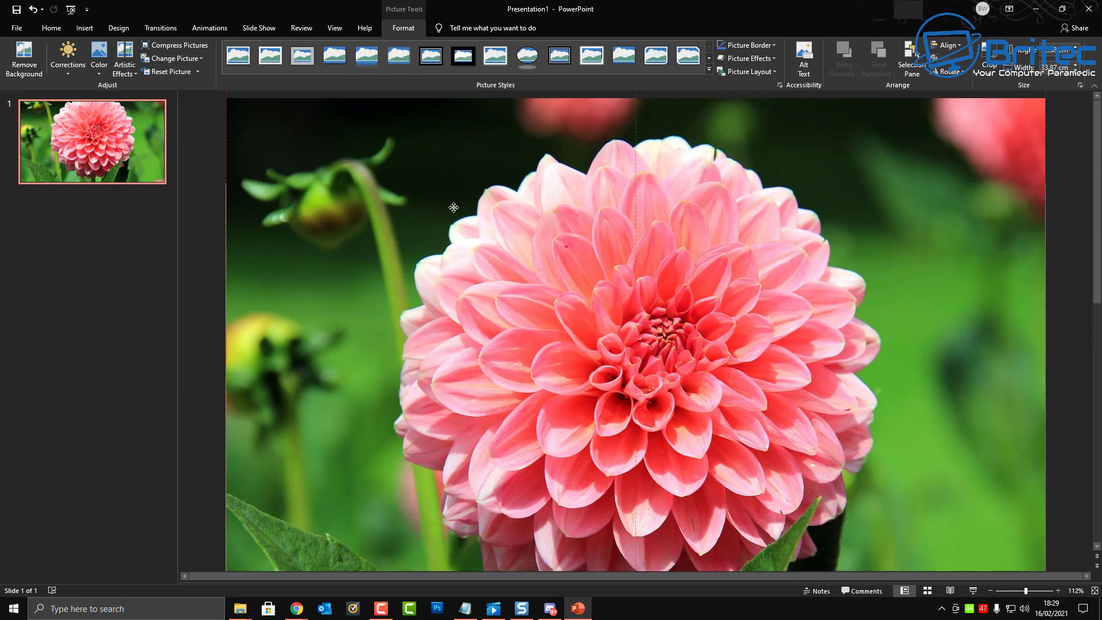
# Start removing the dahlia picture's background and mark the cut-off petals at the top of the flower as an area to keep.
pyautogui.click(20, 63)
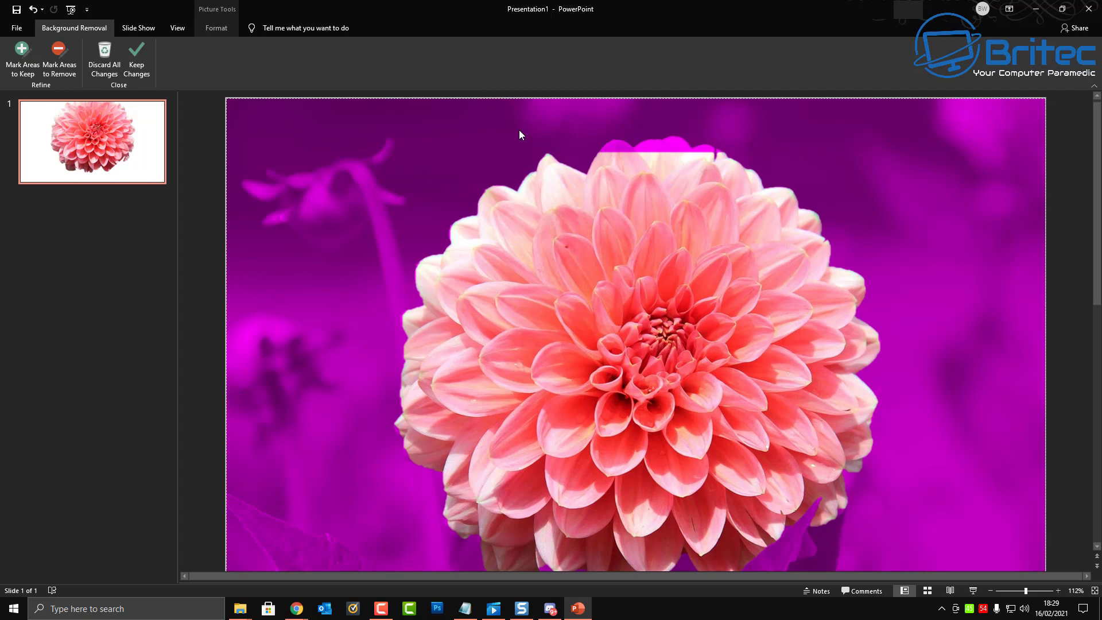
pyautogui.scroll(-5, 595, 377)
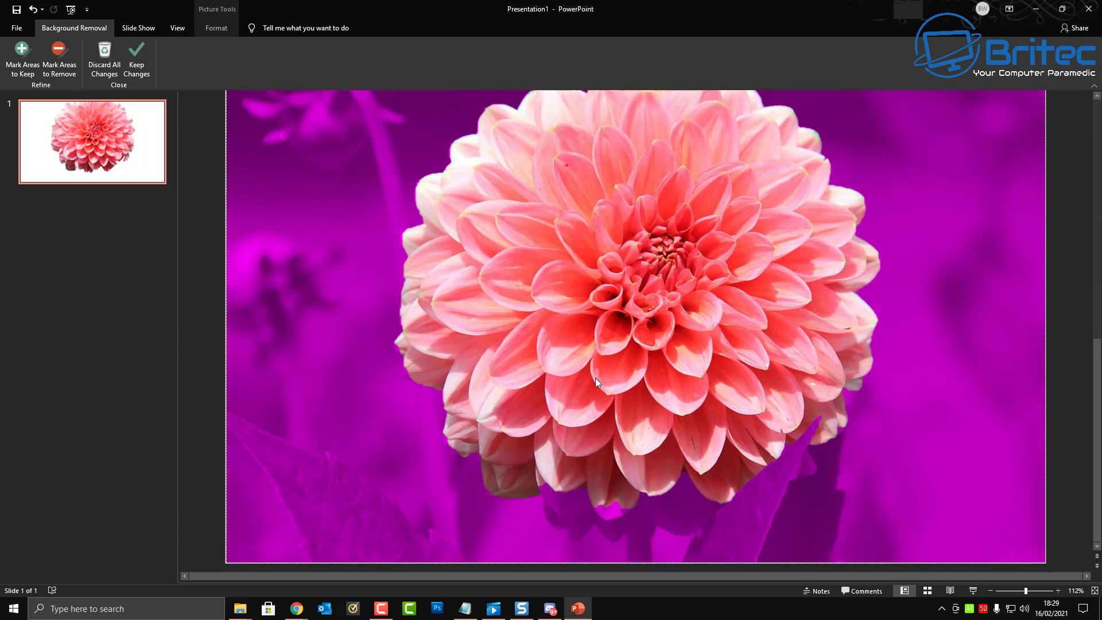
pyautogui.scroll(5, 595, 378)
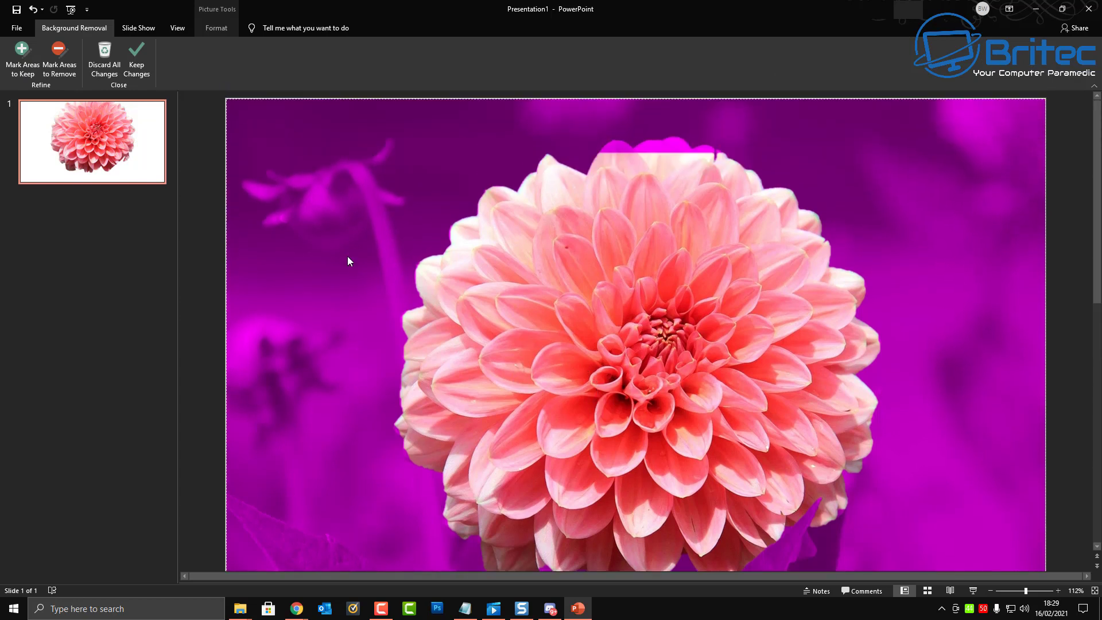
pyautogui.click(22, 58)
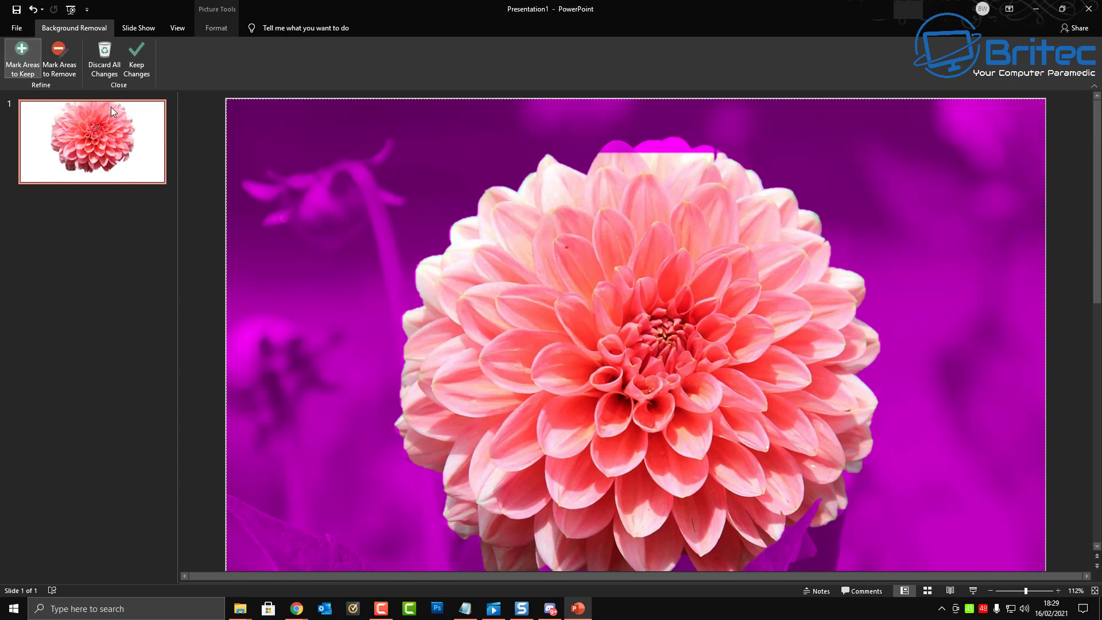
pyautogui.moveTo(603, 155); pyautogui.dragTo(620, 148)
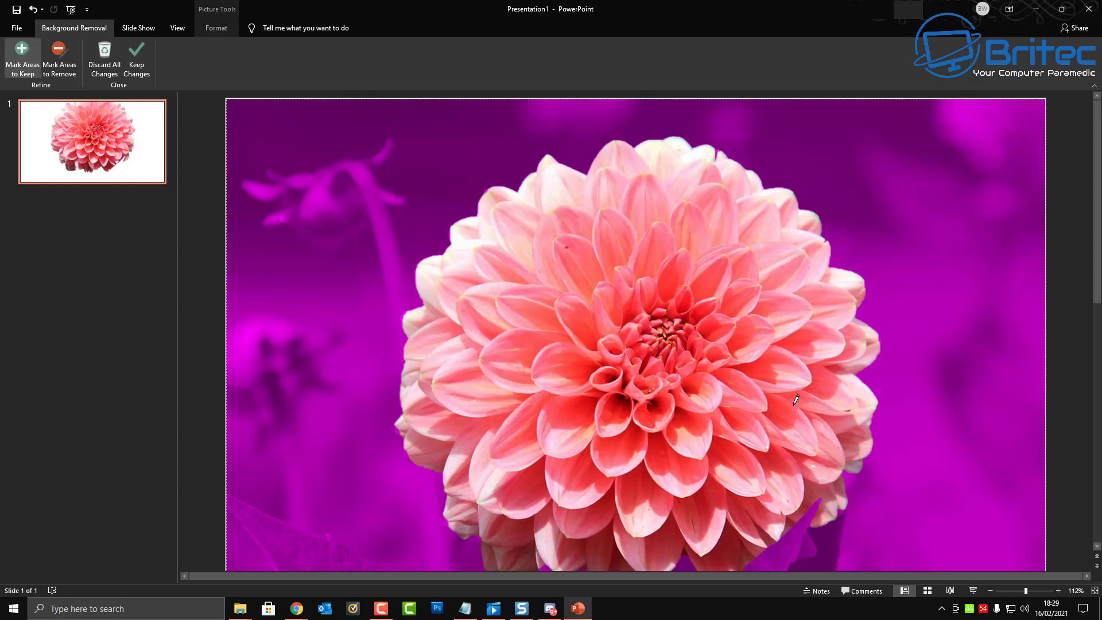
# Mark the cut-off petals along the flower's lower edge as areas to keep.
pyautogui.scroll(-1, 797, 400)
pyautogui.scroll(-1, 804, 453)
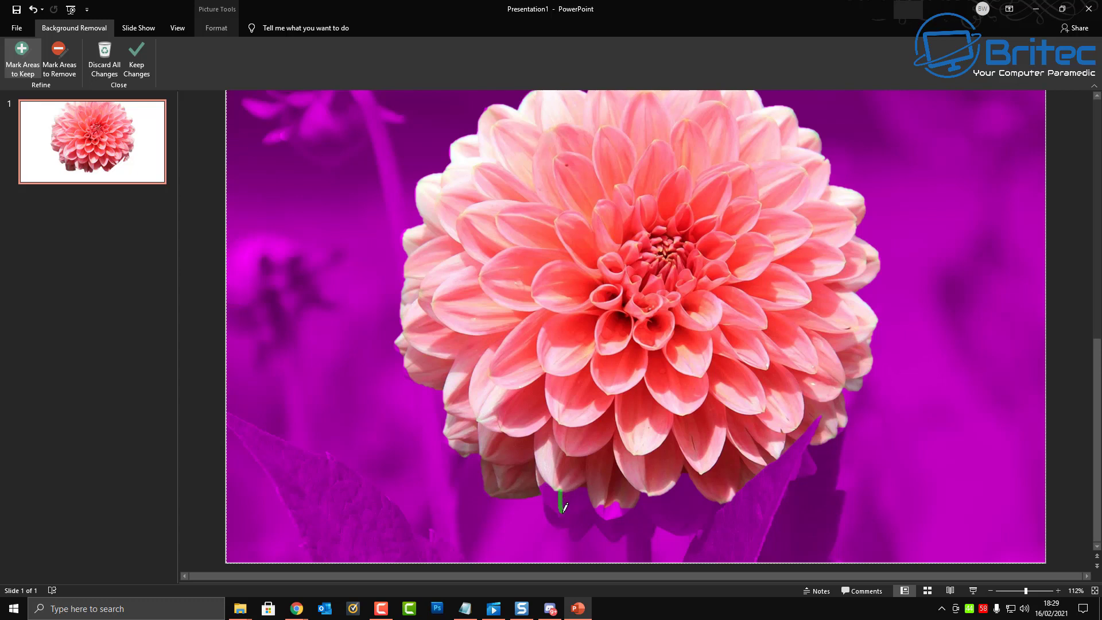
pyautogui.moveTo(563, 505); pyautogui.dragTo(621, 518)
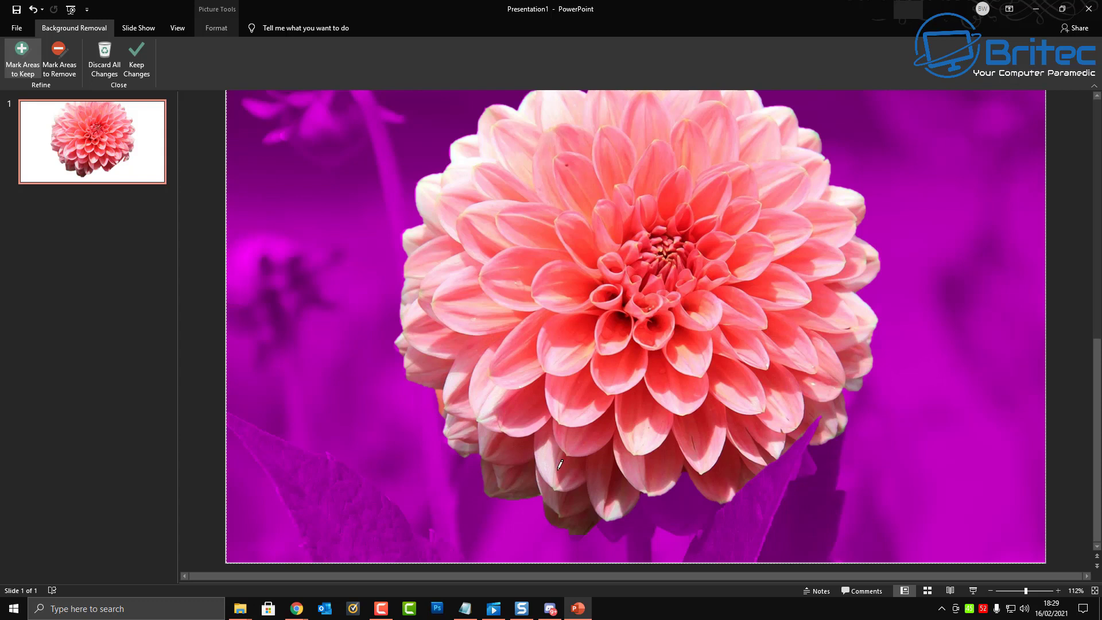
pyautogui.moveTo(688, 481); pyautogui.dragTo(668, 547)
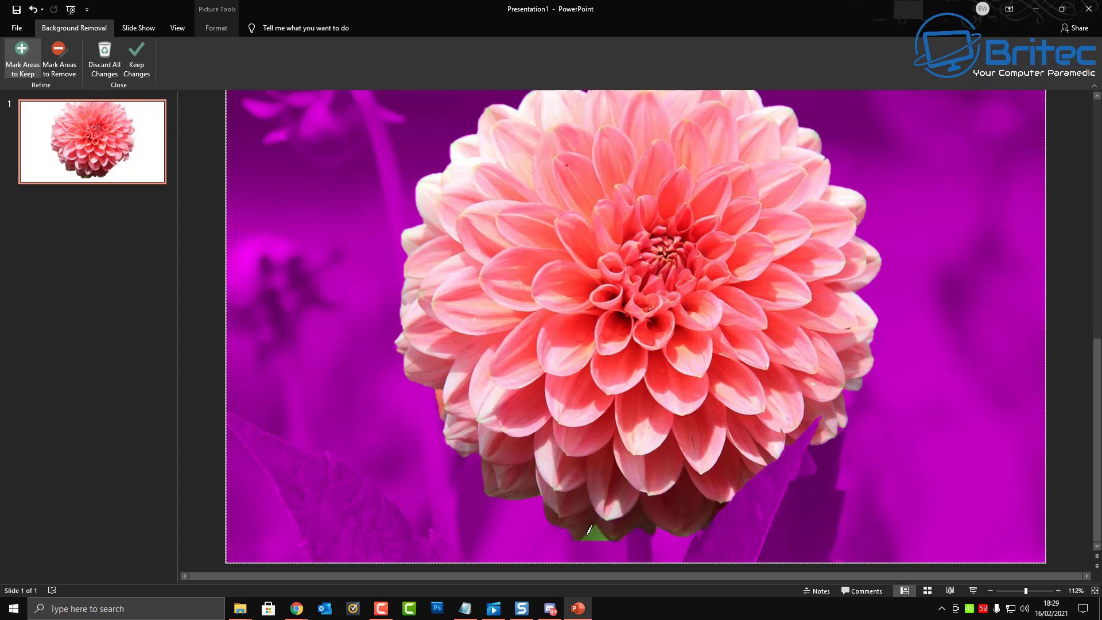
# Undo the last keep mark below the flower and mark the green stem up to the petals as an area to keep.
pyautogui.moveTo(629, 533); pyautogui.dragTo(627, 569)
pyautogui.click(33, 9)
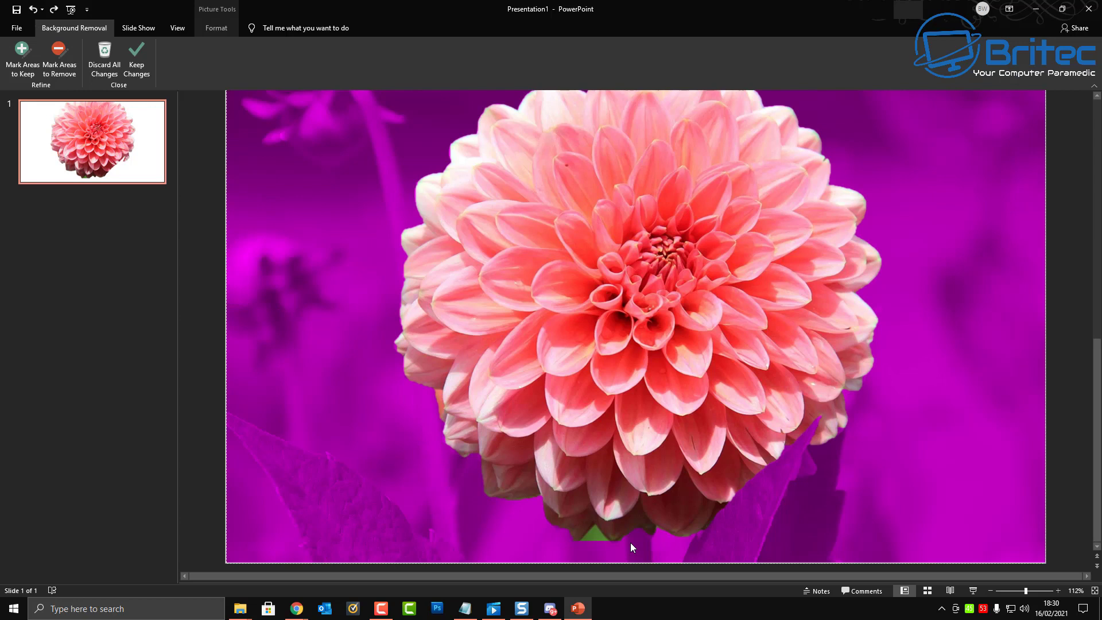
pyautogui.click(23, 60)
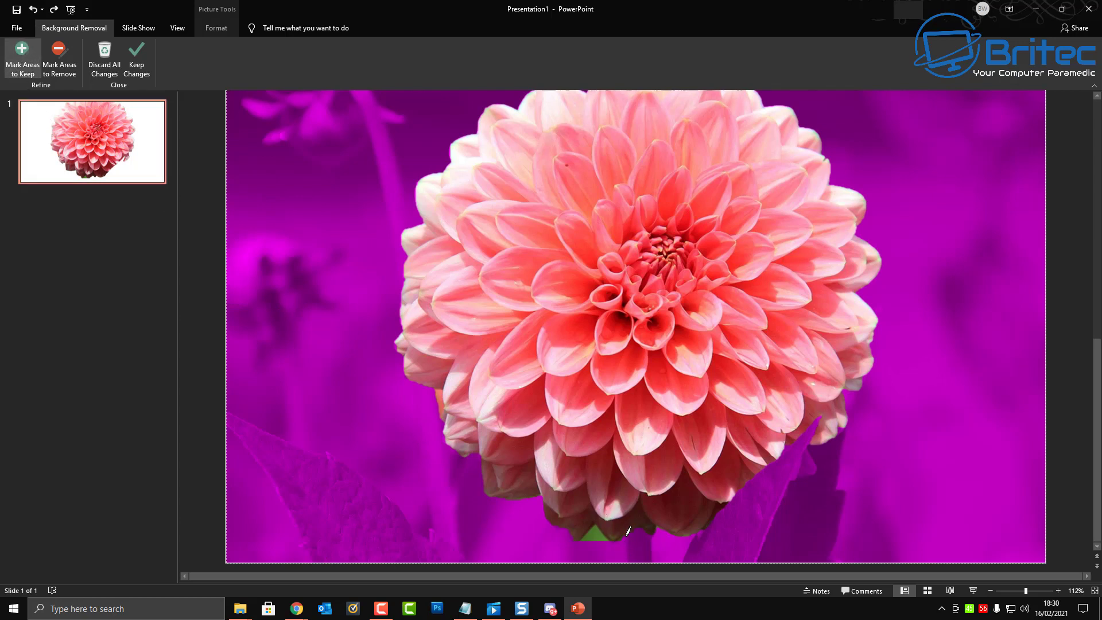
pyautogui.moveTo(628, 532)
pyautogui.mouseDown()
pyautogui.moveTo(627, 558)
pyautogui.moveTo(650, 560)
pyautogui.moveTo(654, 530)
pyautogui.moveTo(633, 528)
pyautogui.moveTo(635, 548)
pyautogui.moveTo(640, 532)
pyautogui.mouseUp()
pyautogui.moveTo(631, 586); pyautogui.dragTo(632, 586)
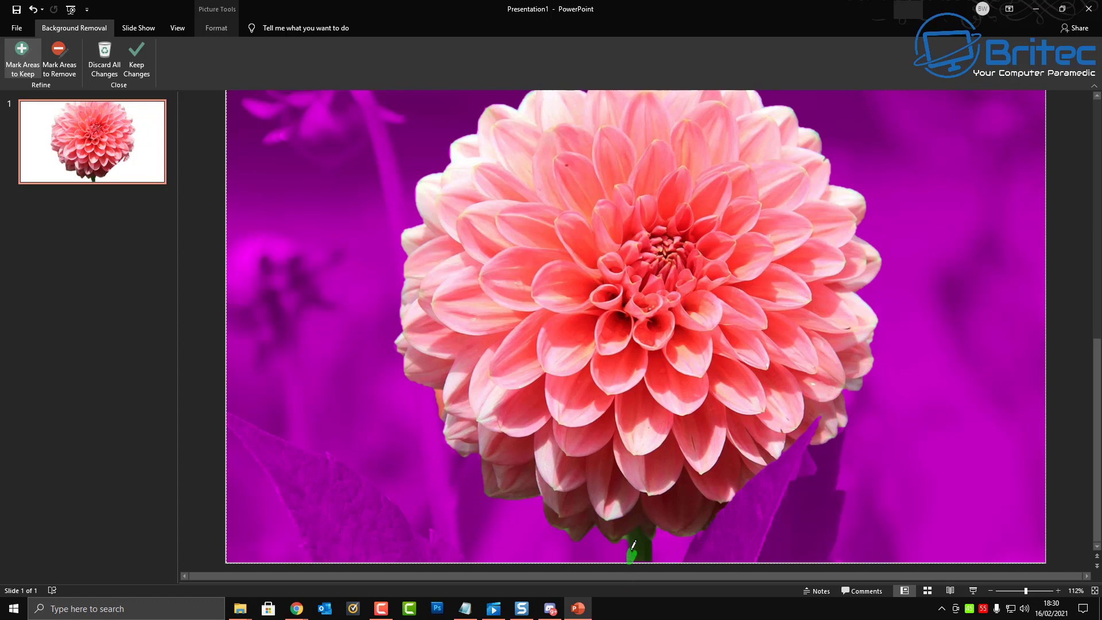
pyautogui.moveTo(633, 545); pyautogui.dragTo(632, 534)
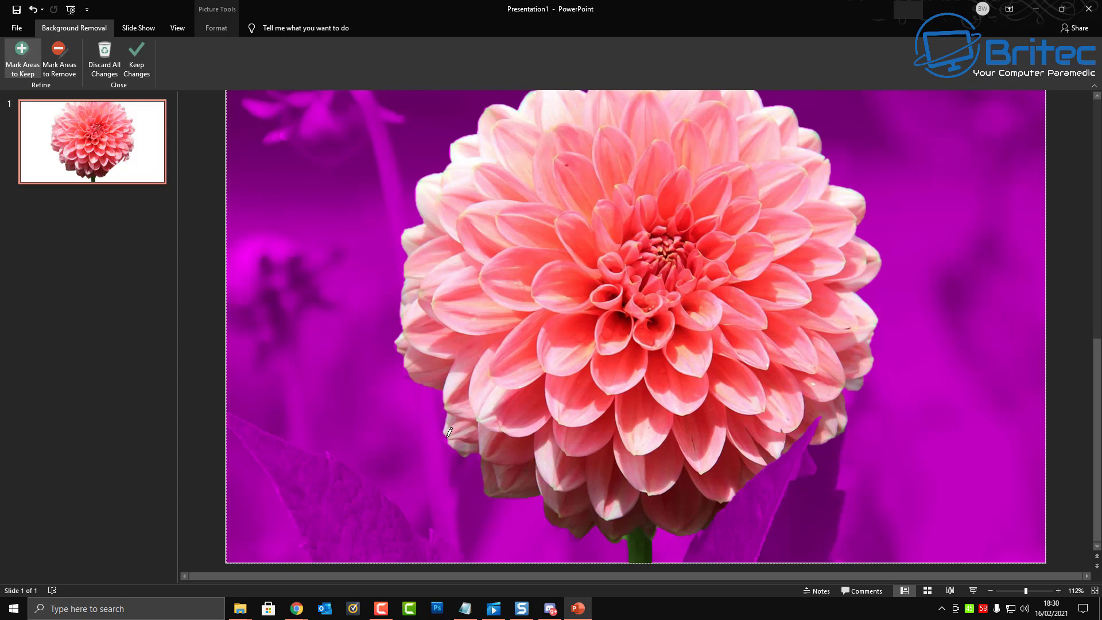
# Mark the petal edges on the flower's left side and the large green leaf below it as areas to keep.
pyautogui.moveTo(444, 440); pyautogui.dragTo(451, 431)
pyautogui.click(399, 345)
pyautogui.moveTo(403, 366); pyautogui.dragTo(442, 383)
pyautogui.moveTo(418, 207); pyautogui.dragTo(417, 194)
pyautogui.moveTo(715, 556); pyautogui.dragTo(780, 468)
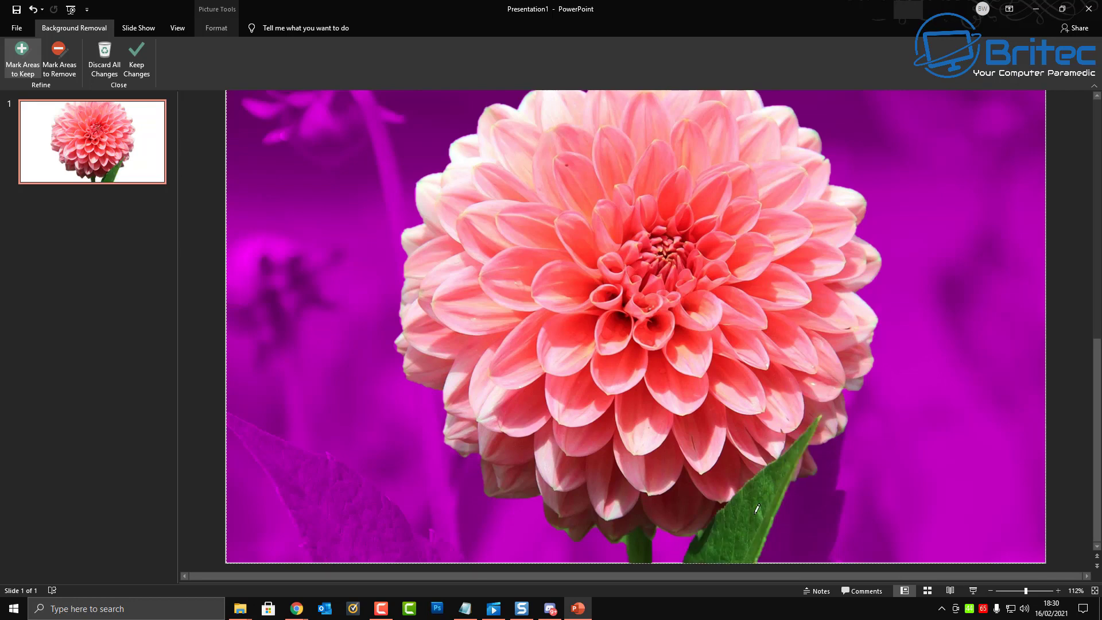
# Try marking the top petal as an area to keep and the green leaf as an area to remove, and undo those marks.
pyautogui.scroll(3, 712, 375)
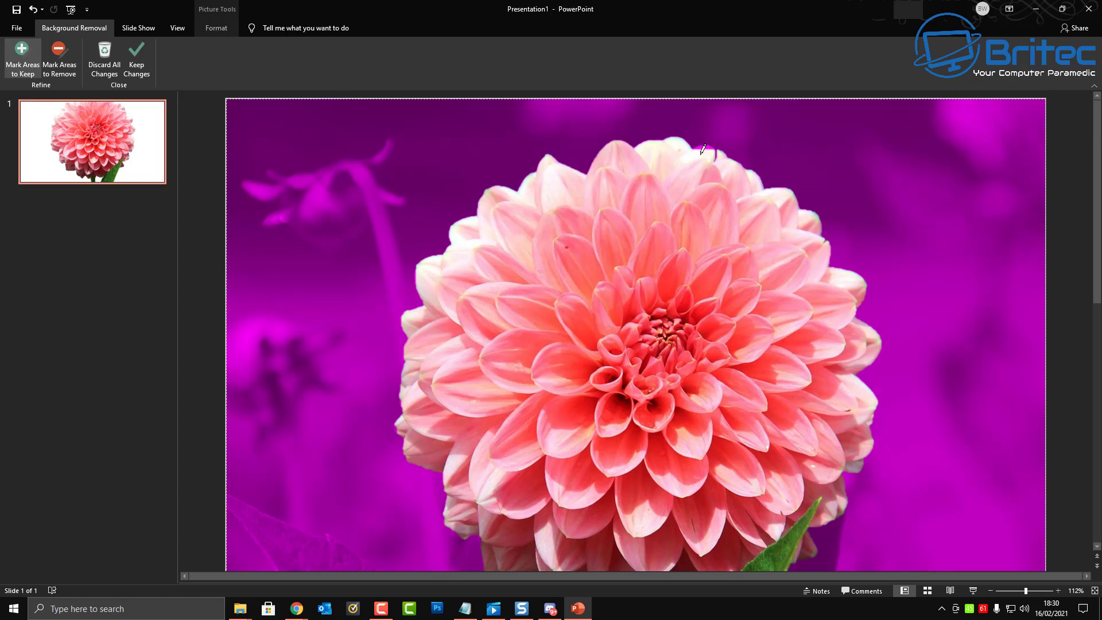
pyautogui.moveTo(696, 151); pyautogui.dragTo(686, 136)
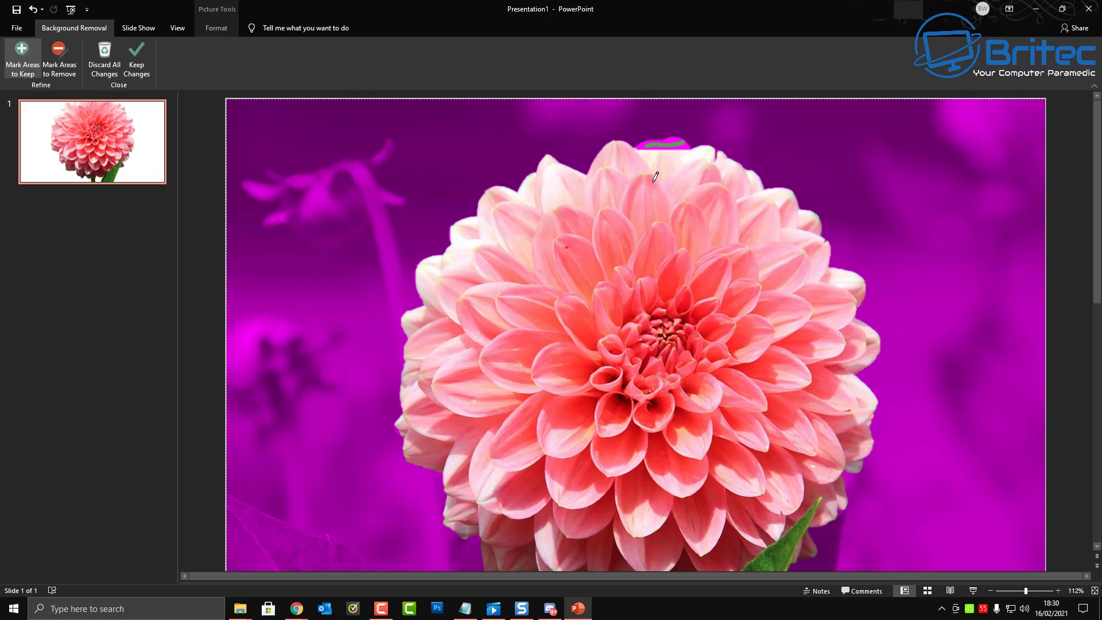
pyautogui.click(60, 54)
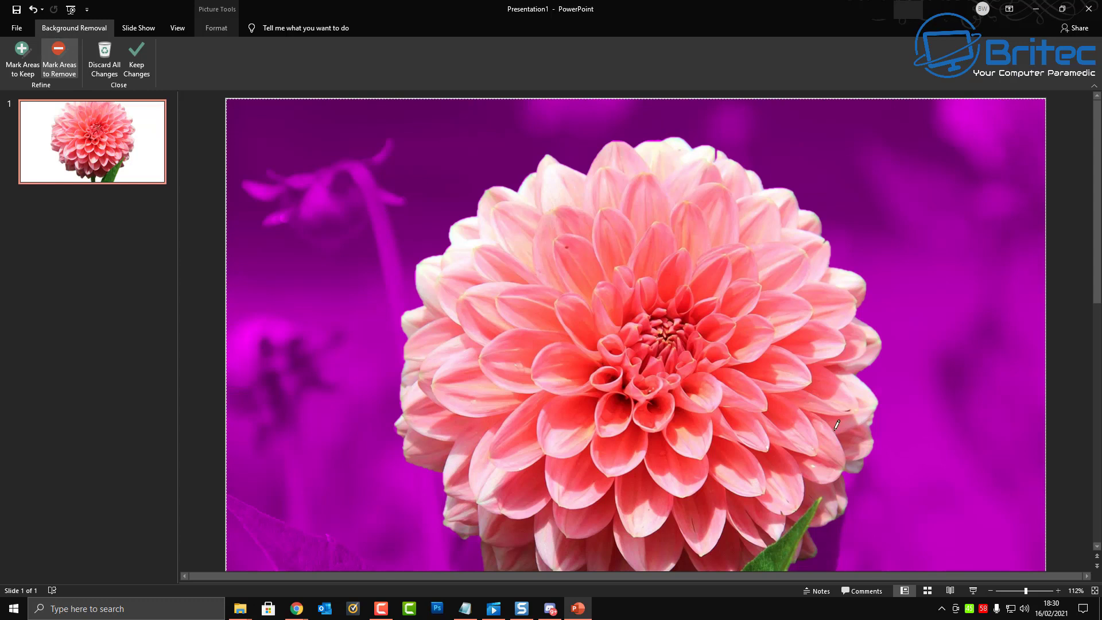
pyautogui.scroll(-2, 824, 455)
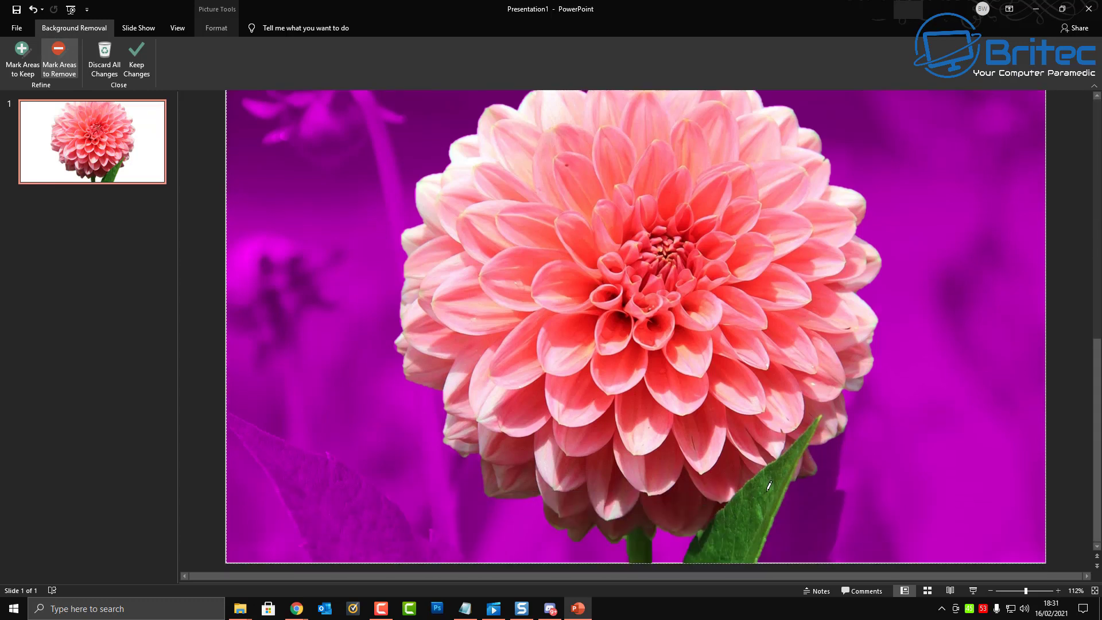
pyautogui.moveTo(770, 486)
pyautogui.mouseDown()
pyautogui.moveTo(736, 543)
pyautogui.moveTo(710, 543)
pyautogui.mouseUp()
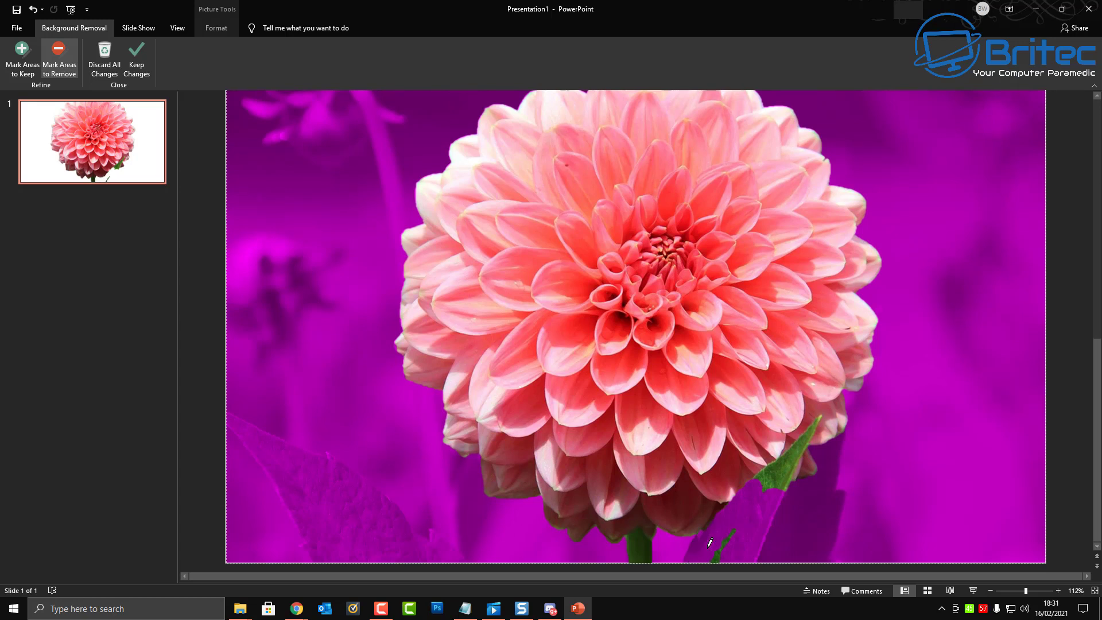
pyautogui.click(34, 10)
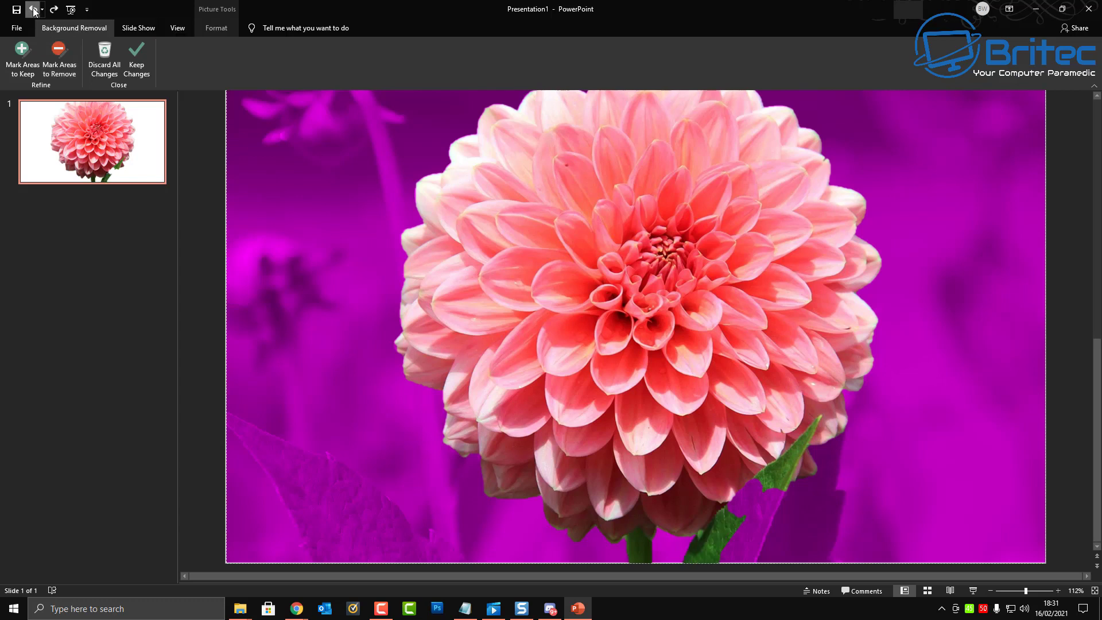
pyautogui.click(34, 9)
pyautogui.click(34, 10)
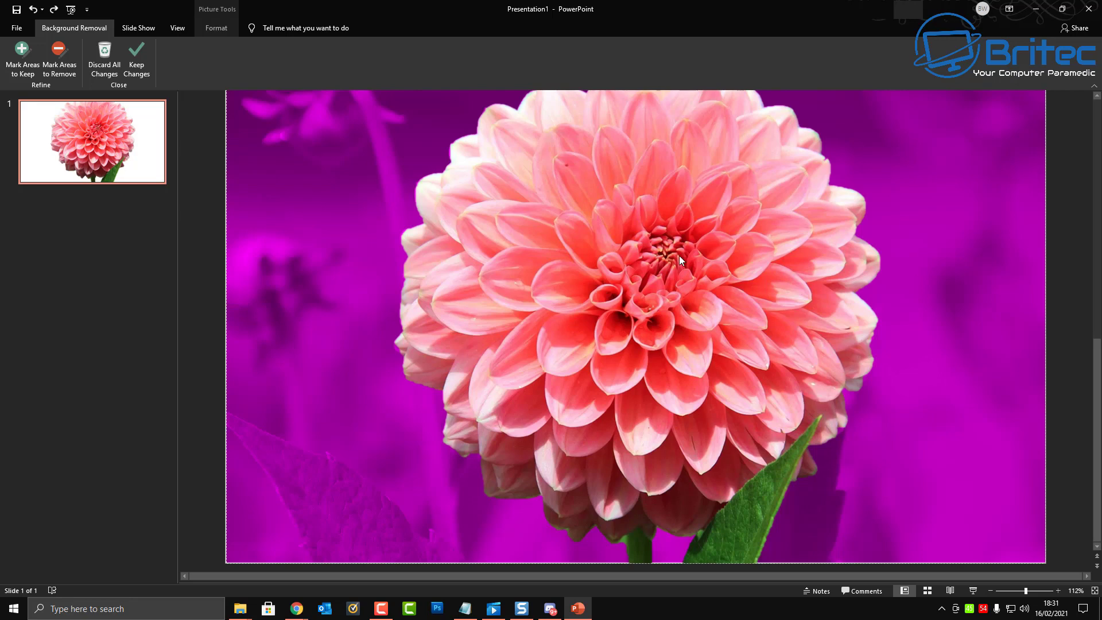
# Mark the cut-off petal at the top of the flower as an area to keep and apply the background removal.
pyautogui.scroll(2, 725, 285)
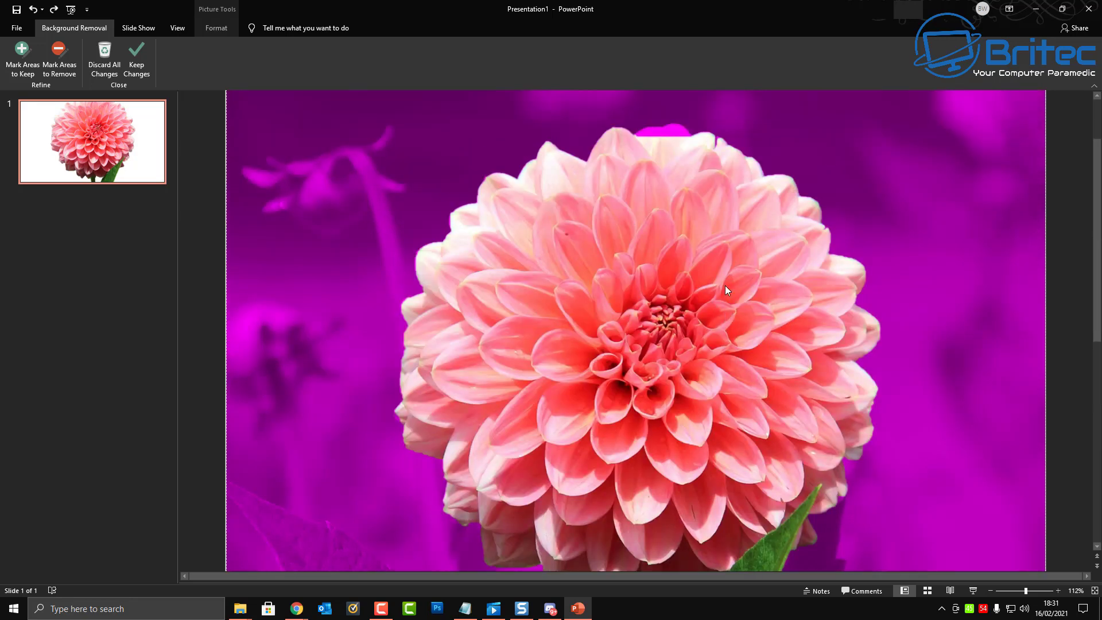
pyautogui.click(22, 56)
pyautogui.moveTo(641, 135); pyautogui.dragTo(675, 128)
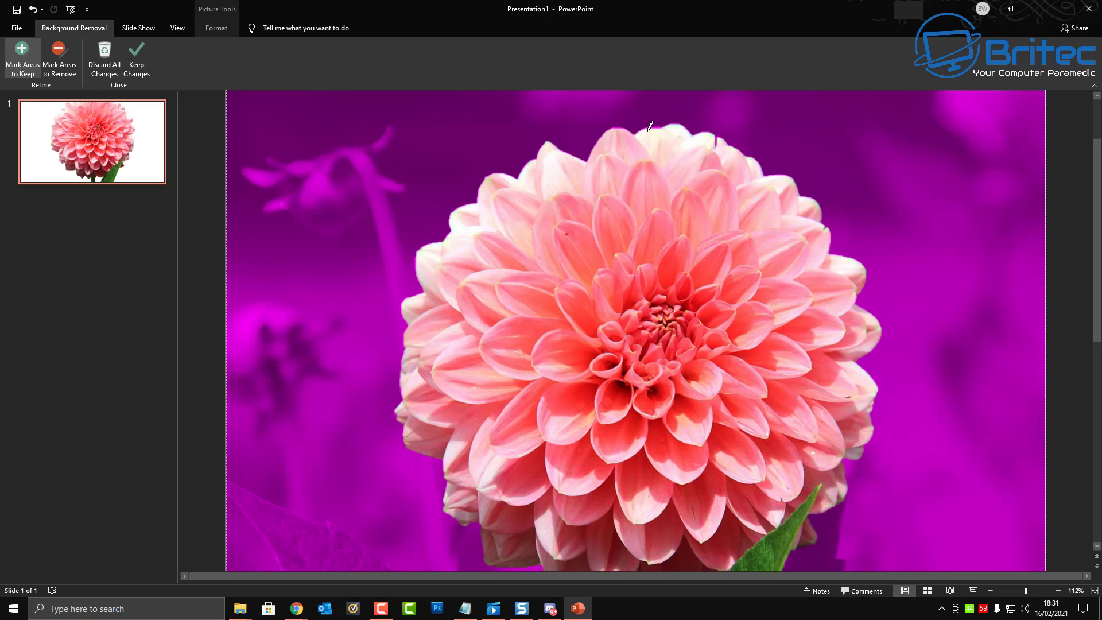
pyautogui.moveTo(647, 130); pyautogui.dragTo(677, 124)
pyautogui.click(137, 49)
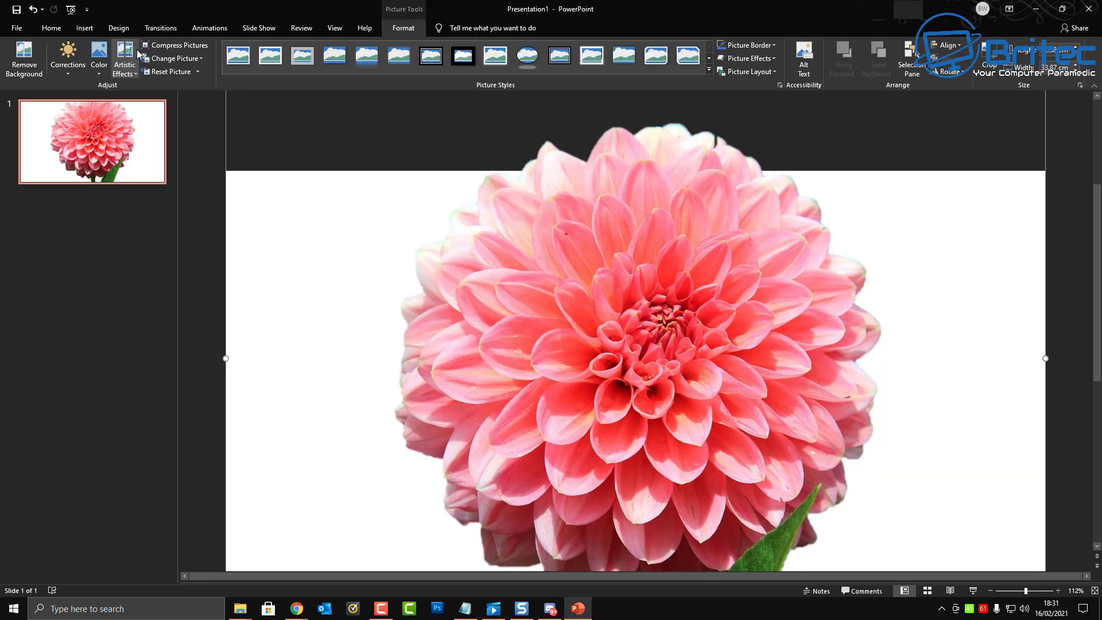
# Shrink the cut-out dahlia picture proportionally to about 21.53 cm wide, keeping its lower-left corner in place.
pyautogui.scroll(-2, 905, 356)
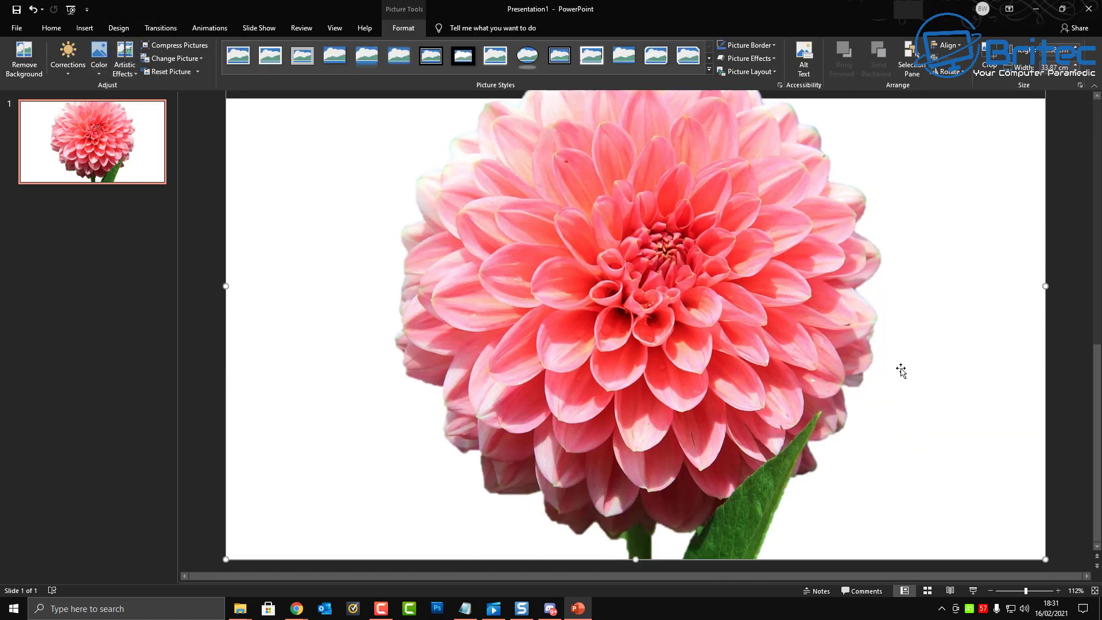
pyautogui.scroll(1, 880, 386)
pyautogui.scroll(1, 880, 385)
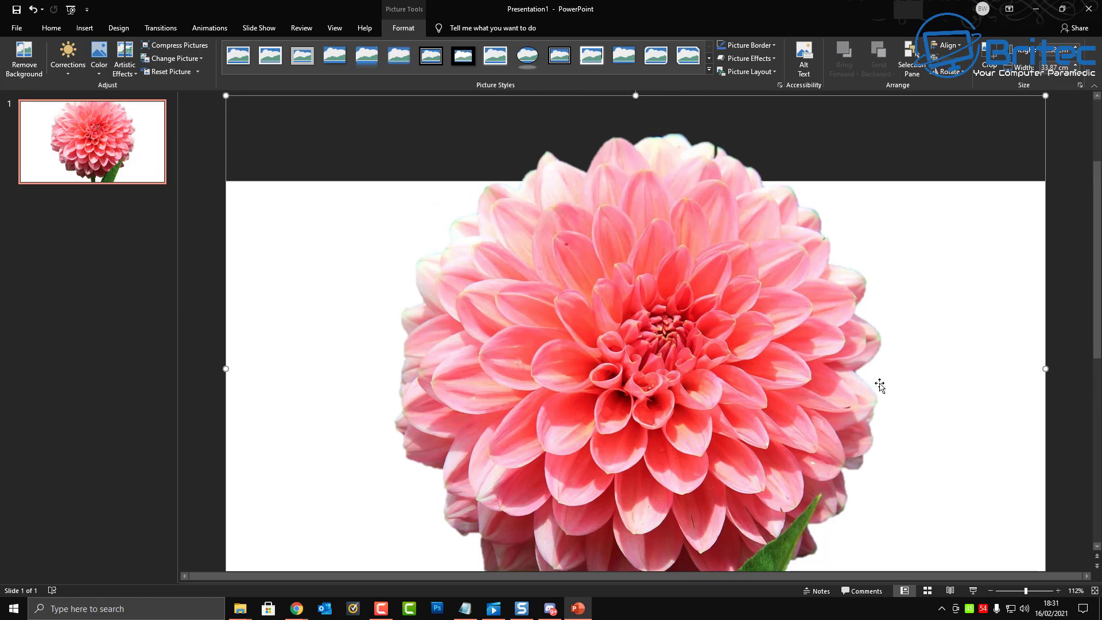
pyautogui.moveTo(1045, 95); pyautogui.dragTo(853, 257)
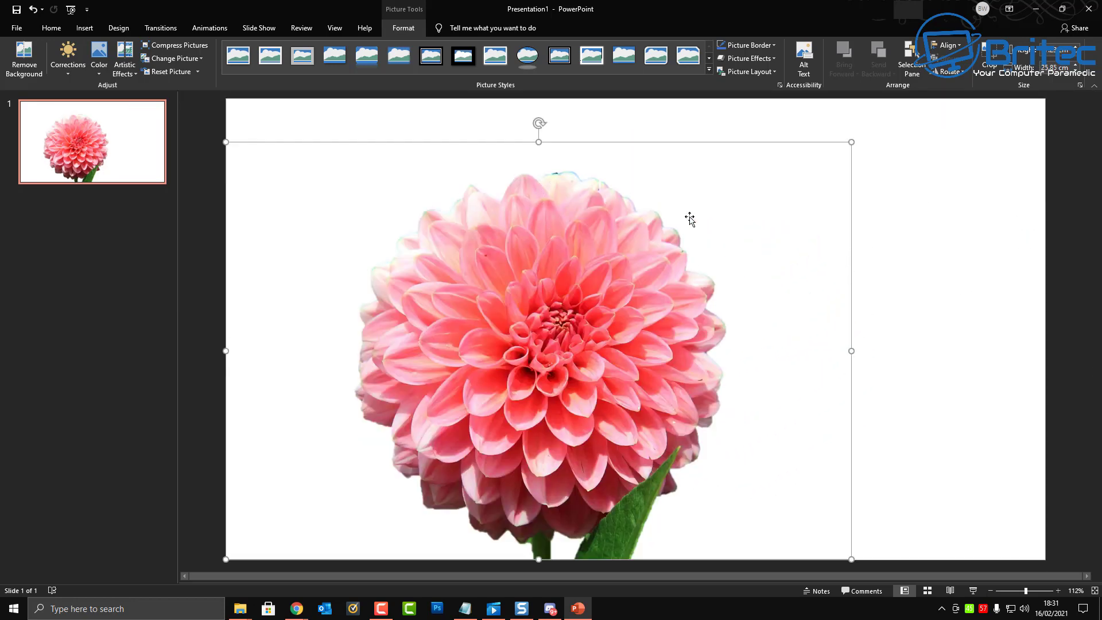
pyautogui.moveTo(852, 143); pyautogui.dragTo(748, 213)
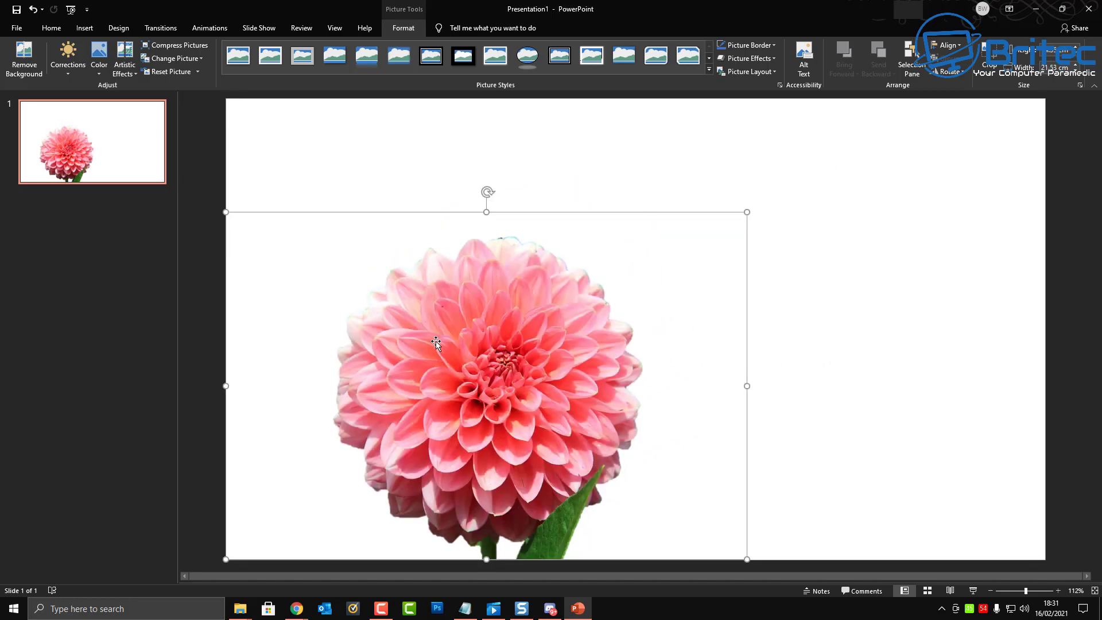
# Try a dark blue-gray theme colour as the shape fill behind the dahlia.
pyautogui.click(63, 66)
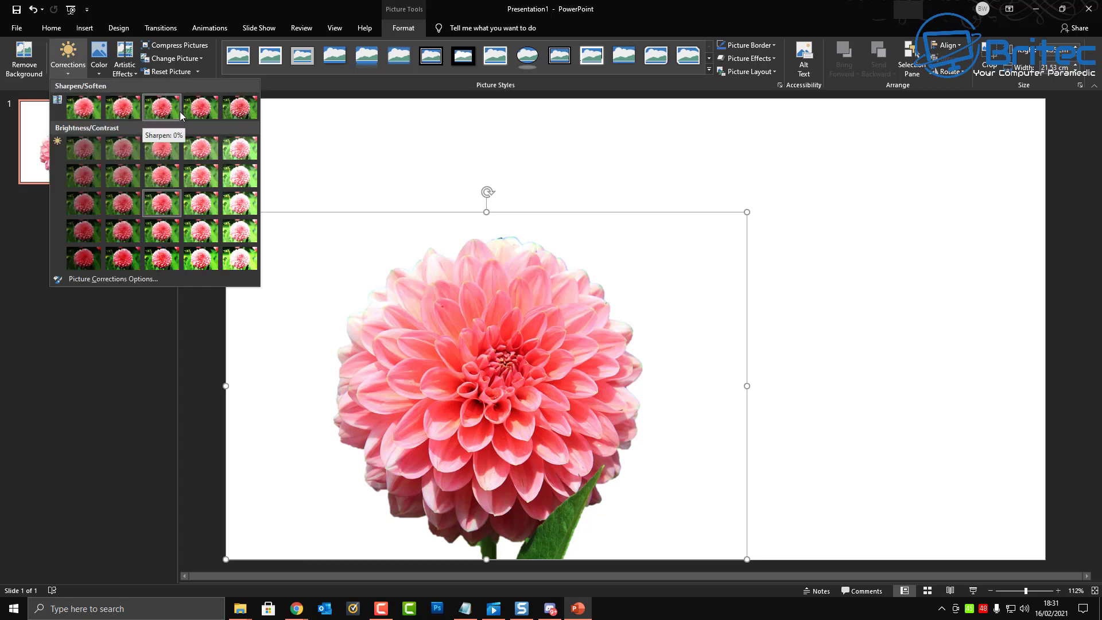
pyautogui.click(148, 14)
pyautogui.click(53, 31)
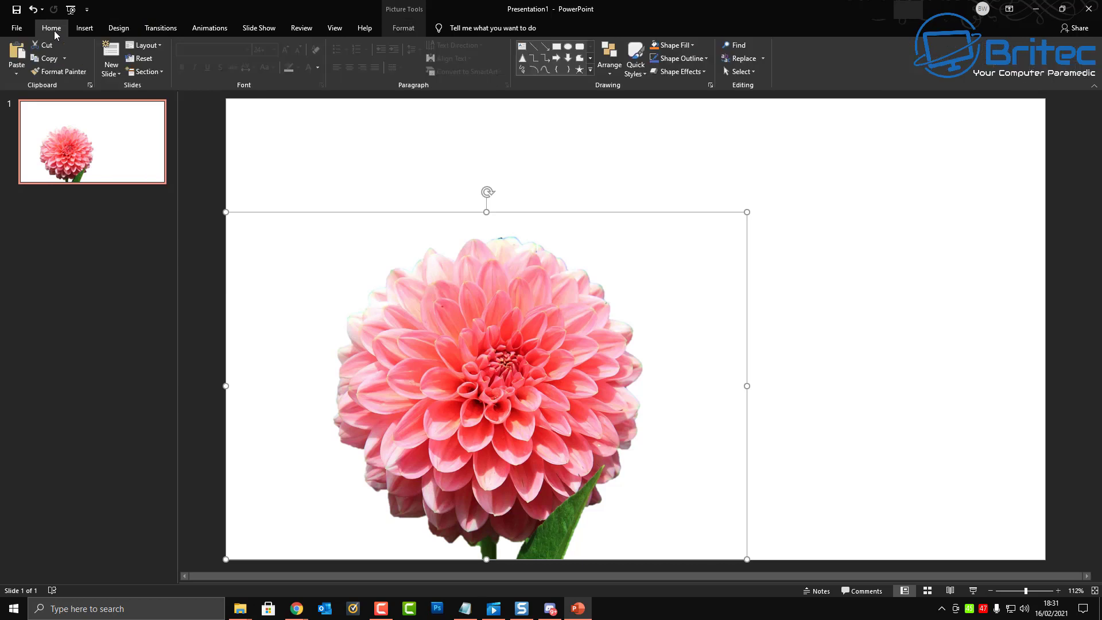
pyautogui.click(689, 45)
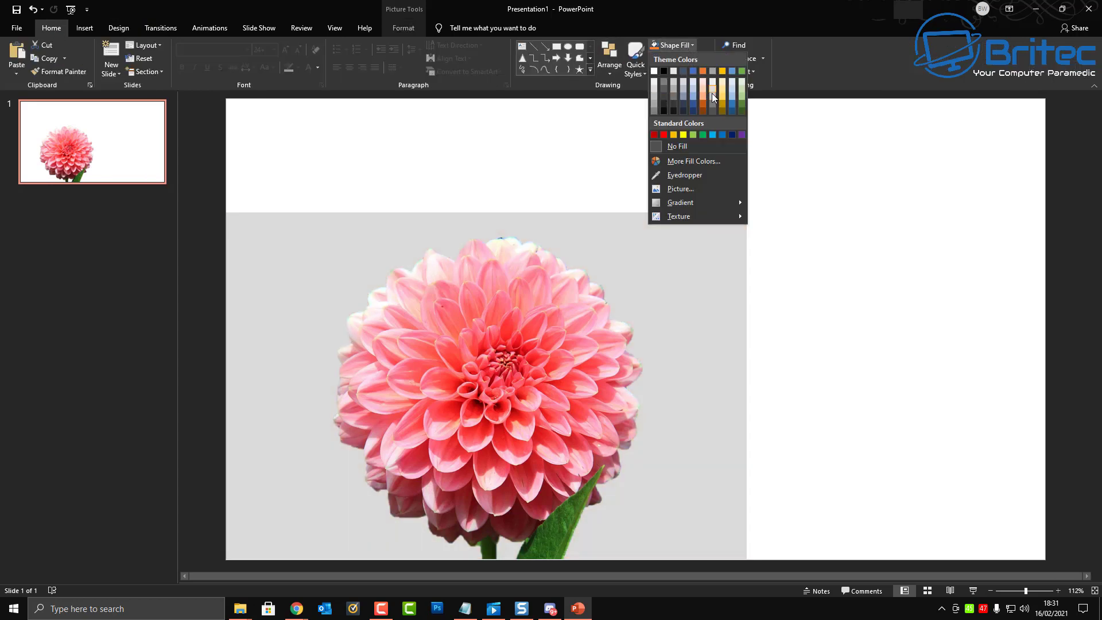
pyautogui.click(683, 105)
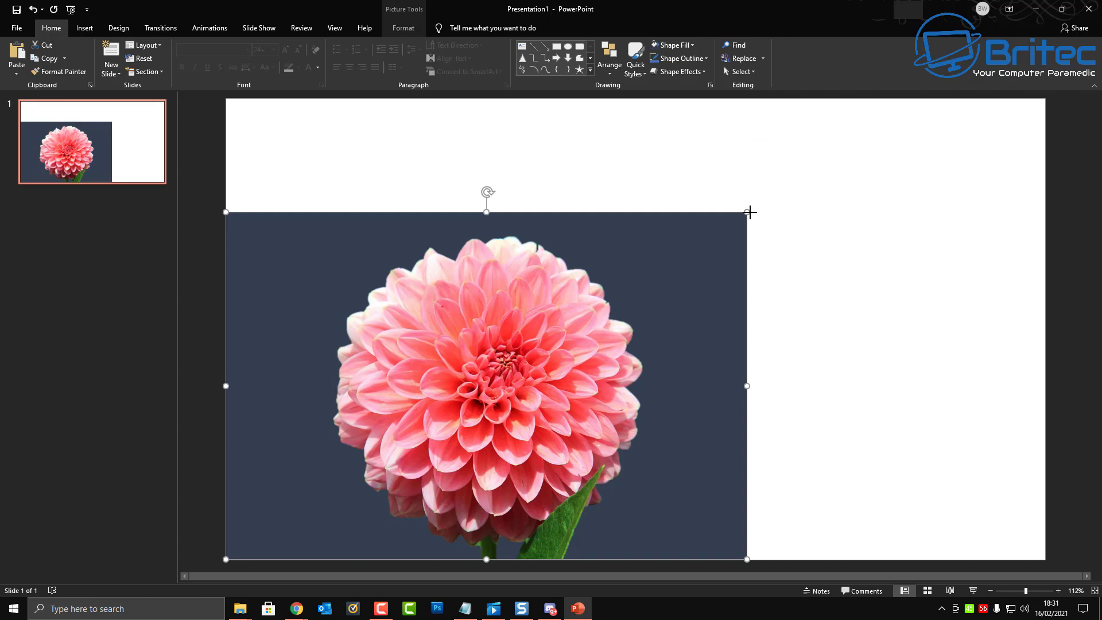
# Try the filled dahlia picture at most of the slide's width, shifted slightly down, and at under half the slide's width.
pyautogui.moveTo(750, 212); pyautogui.dragTo(942, 143)
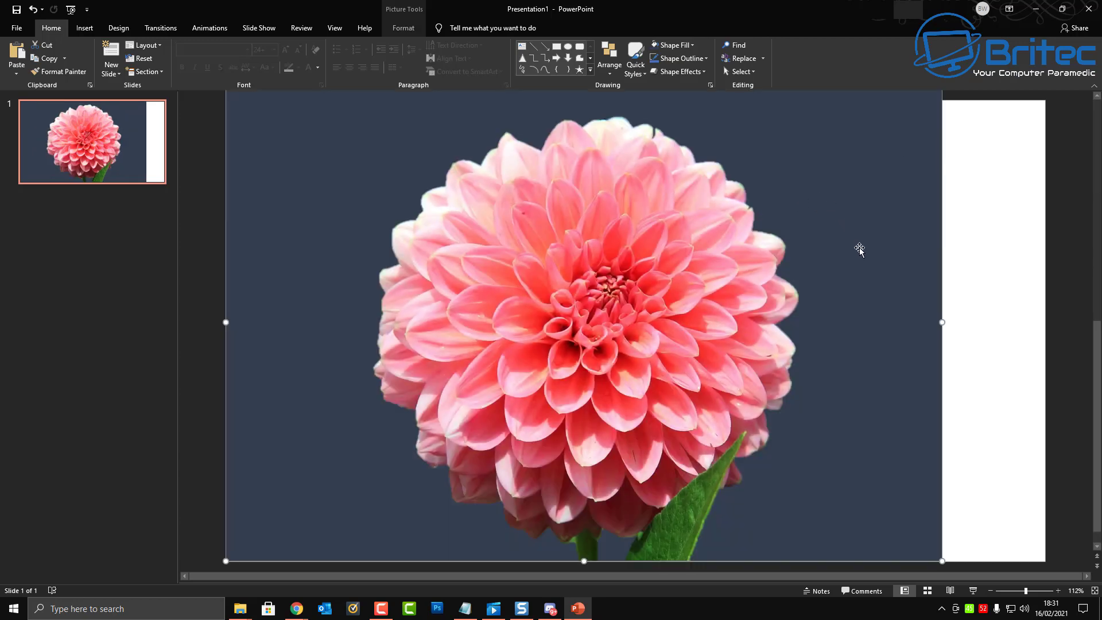
pyautogui.moveTo(860, 248); pyautogui.dragTo(859, 268)
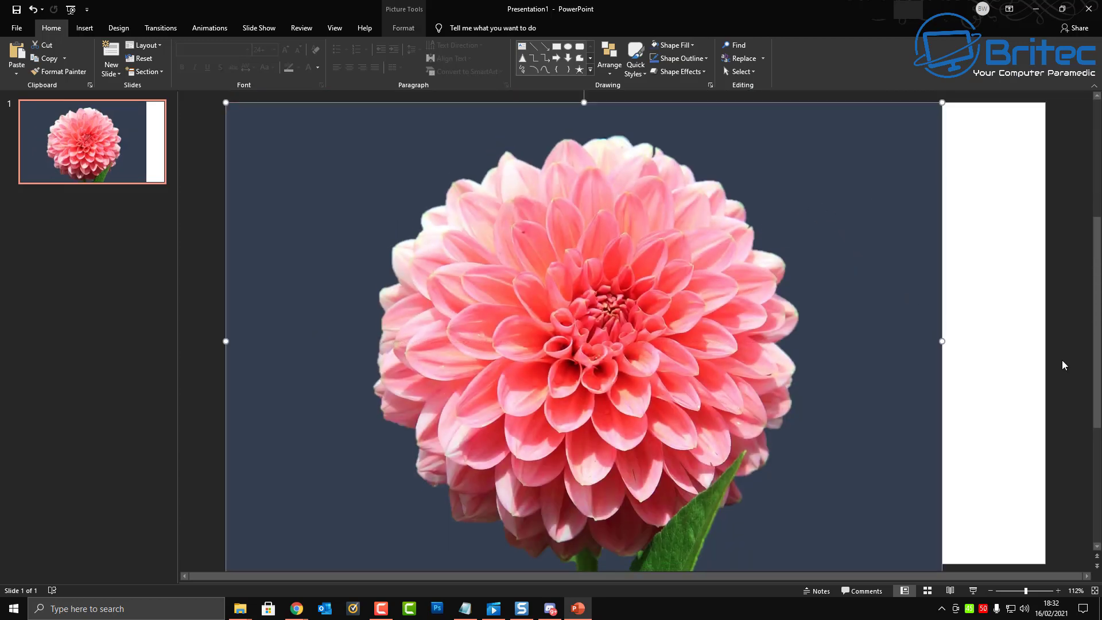
pyautogui.scroll(-1, 1062, 361)
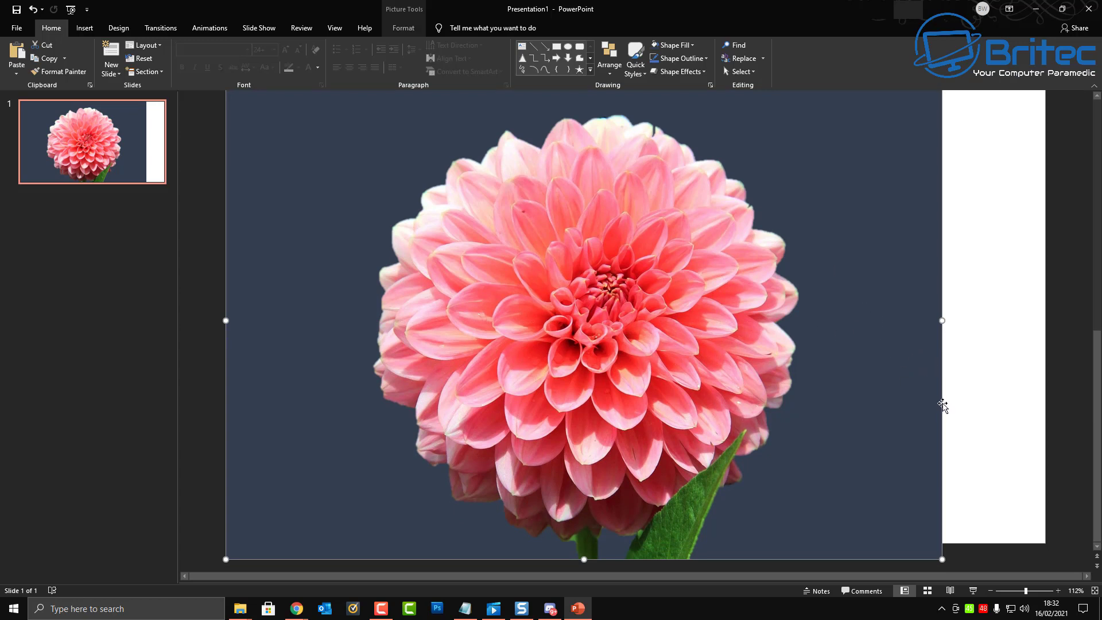
pyautogui.scroll(2, 866, 325)
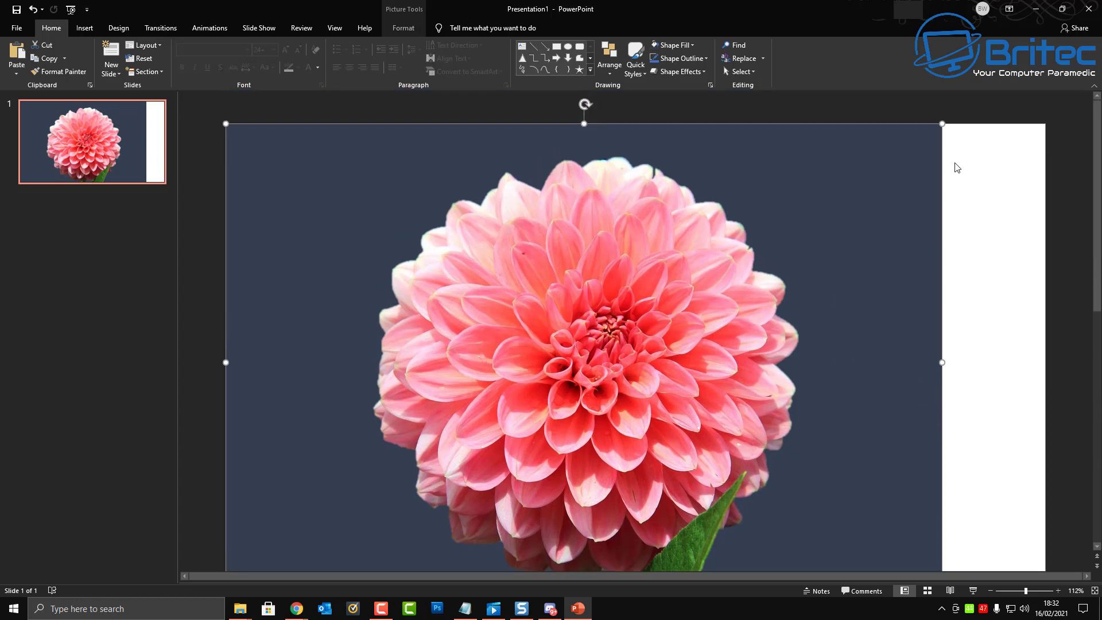
pyautogui.moveTo(942, 123); pyautogui.dragTo(589, 333)
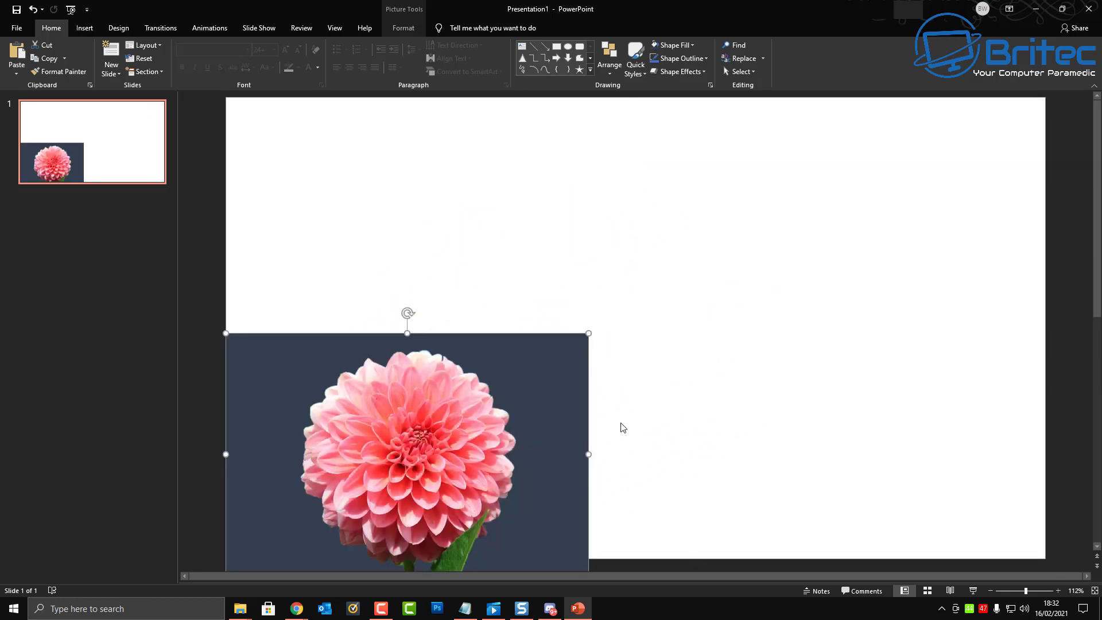
# Undo the dahlia picture's latest resizing and repositioning along with its dark blue-gray fill.
pyautogui.click(33, 9)
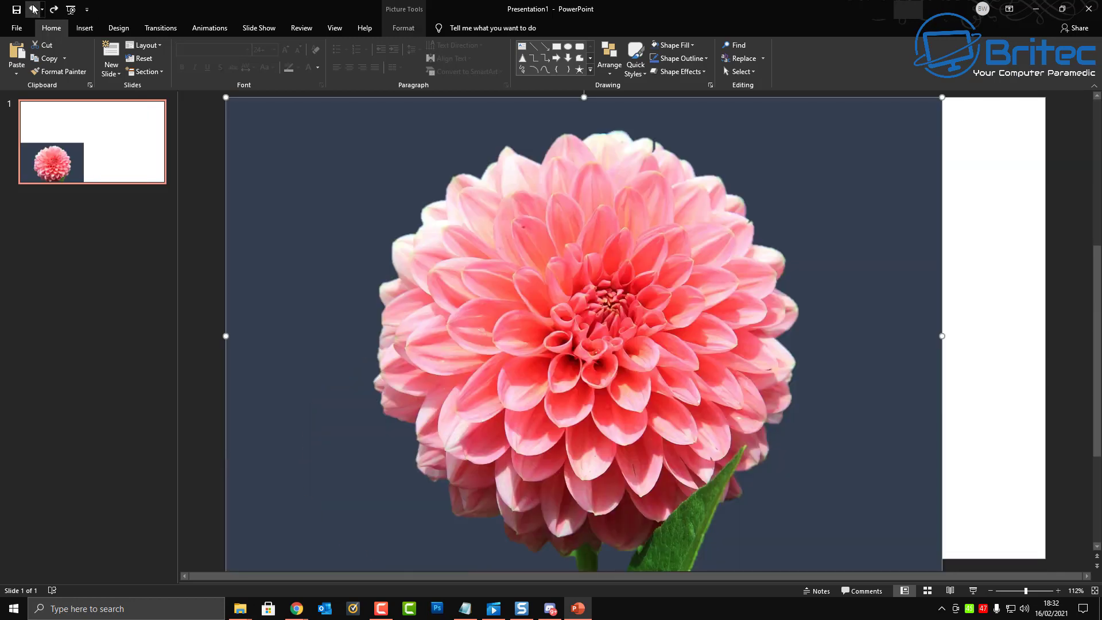
pyautogui.click(33, 9)
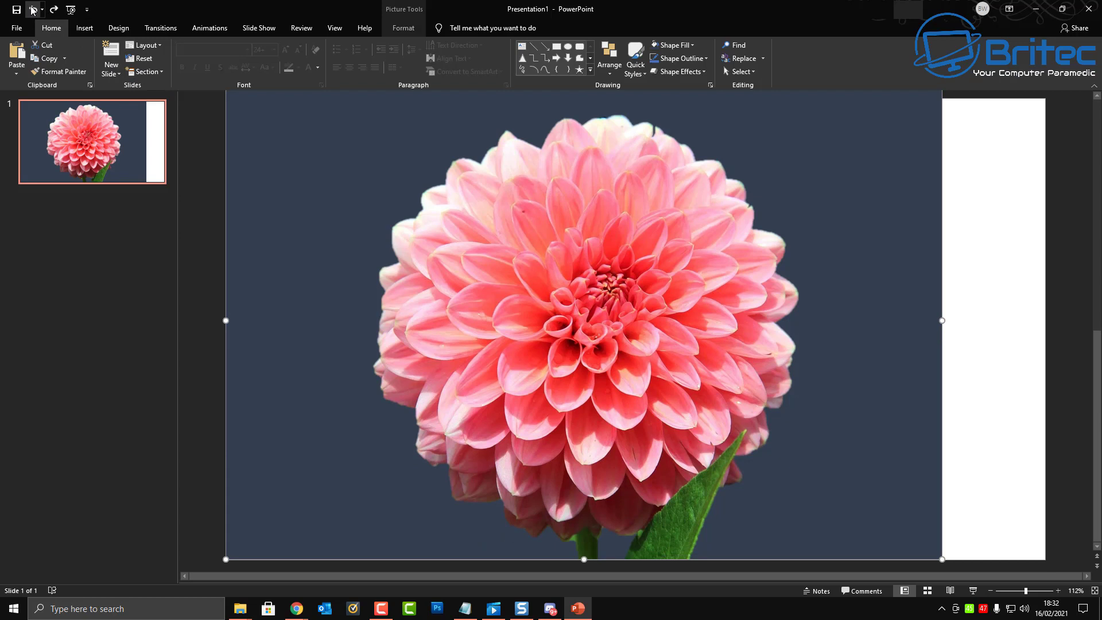
pyautogui.click(32, 9)
pyautogui.click(33, 9)
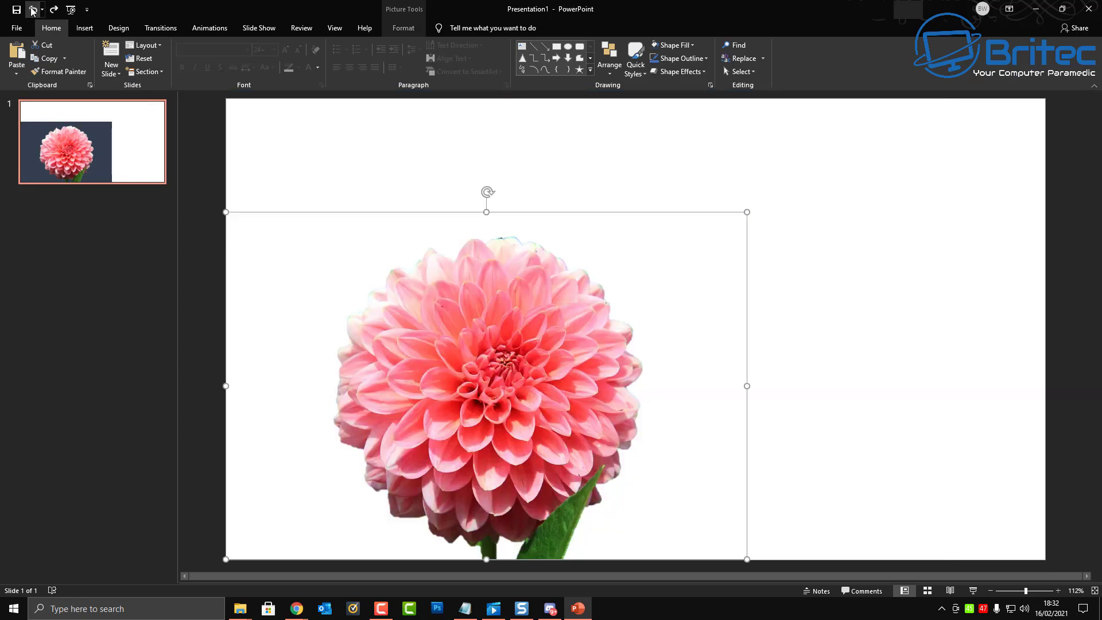
# Delete the dahlia picture from the slide.
pyautogui.click(804, 353)
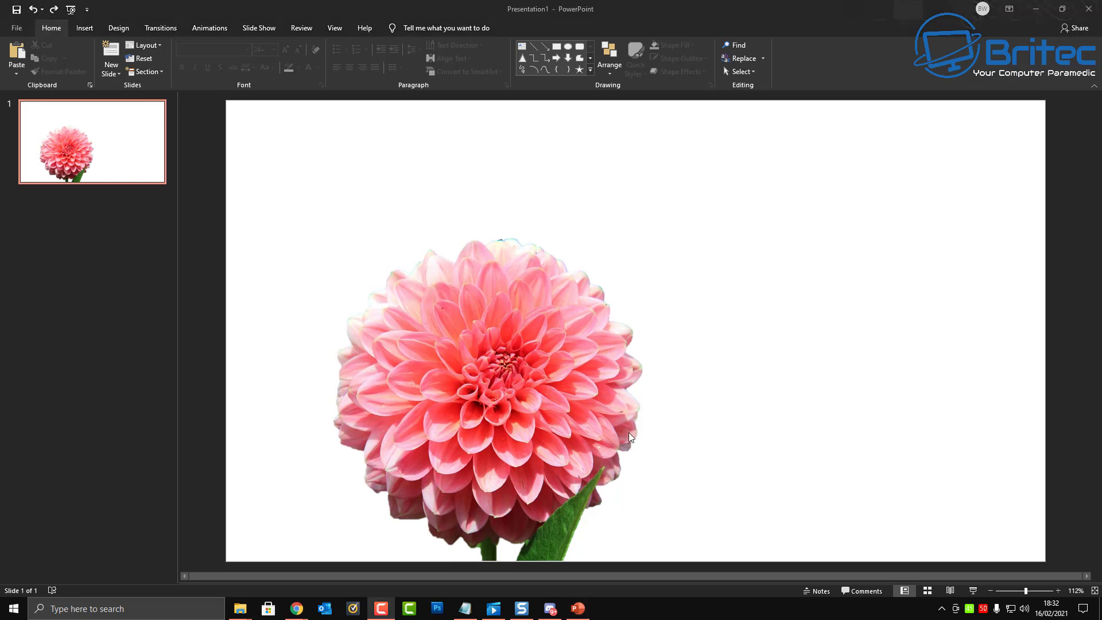
pyautogui.click(512, 421)
pyautogui.press('Delete')
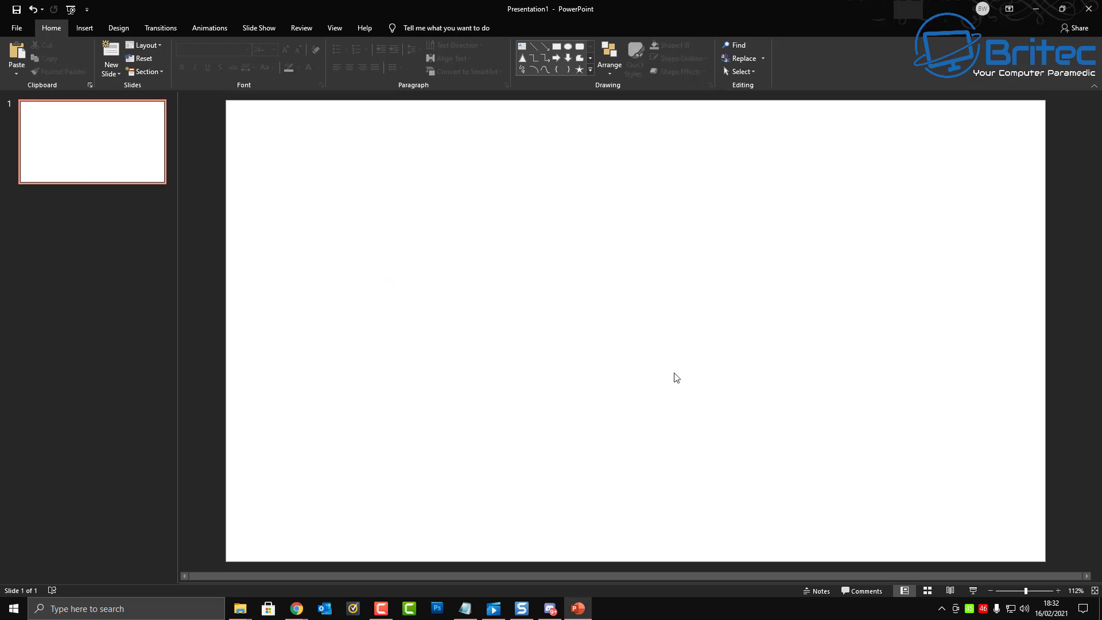